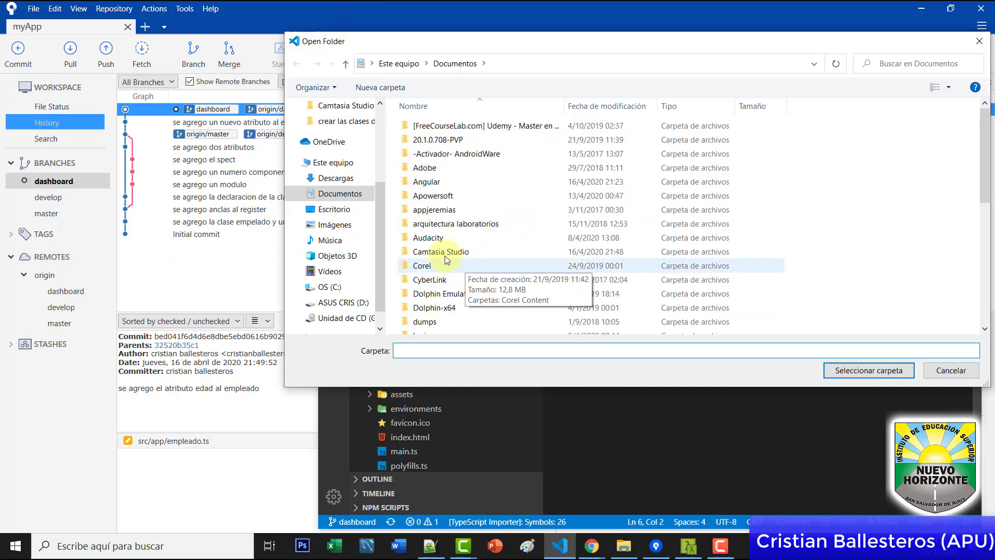
Open the project folder myApp from Documents > Angular
double_click(441, 182)
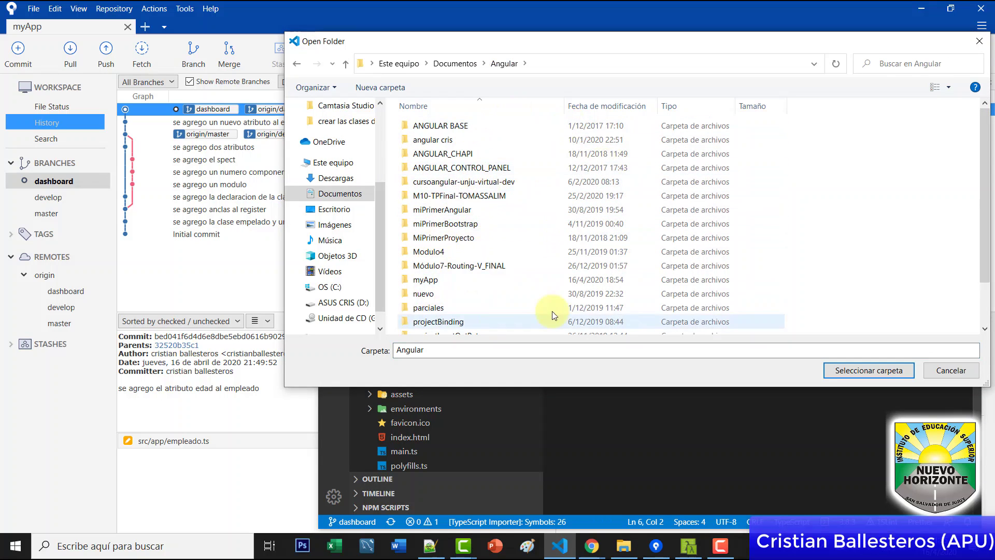
double_click(461, 280)
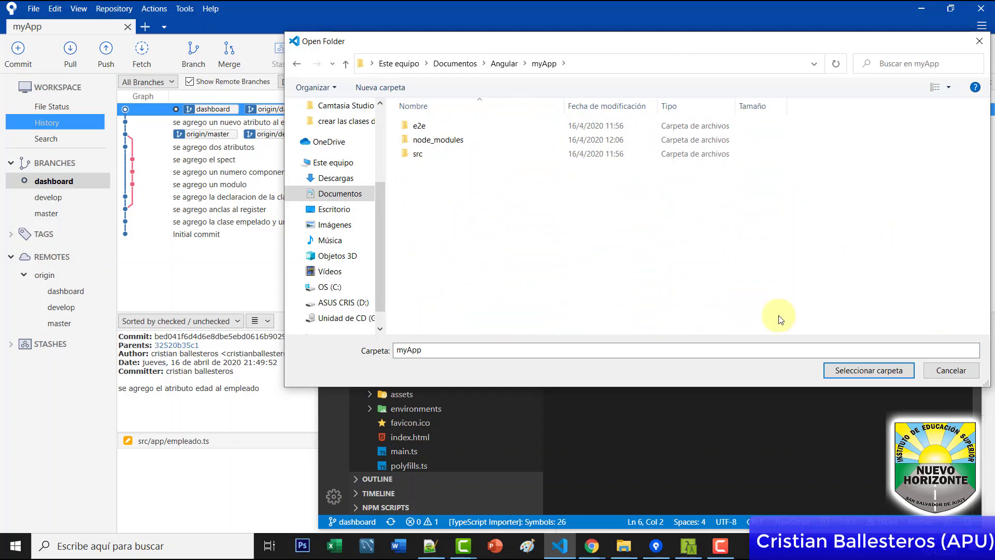
click(864, 370)
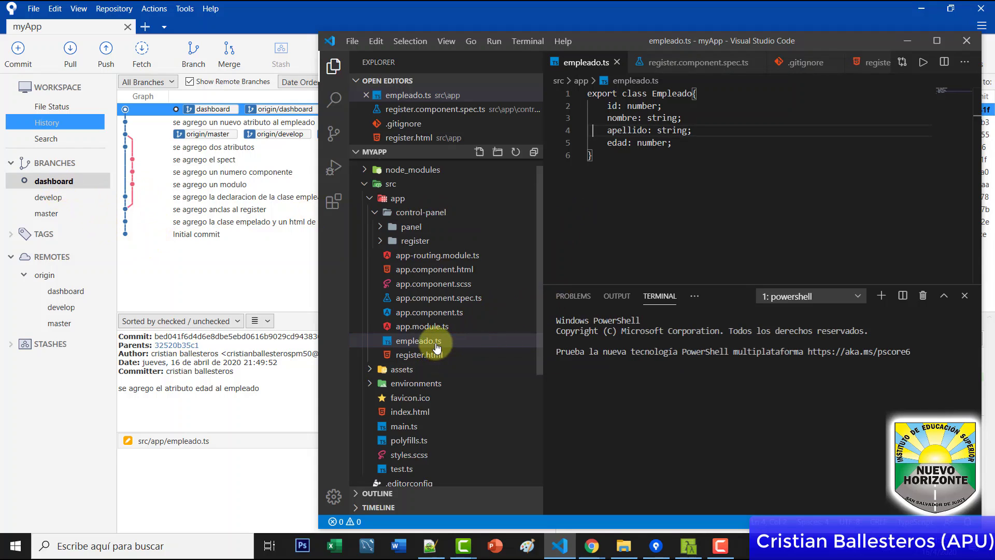
Examine the apellido and edad attributes of the Empleado class in empleado.ts on the dashboard branch
drag(702, 147, 602, 129)
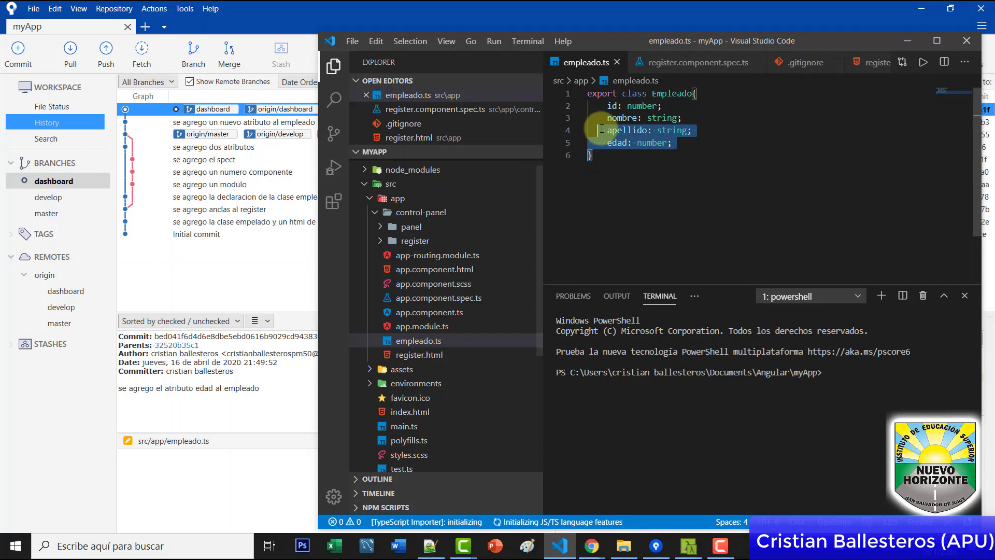
click(710, 189)
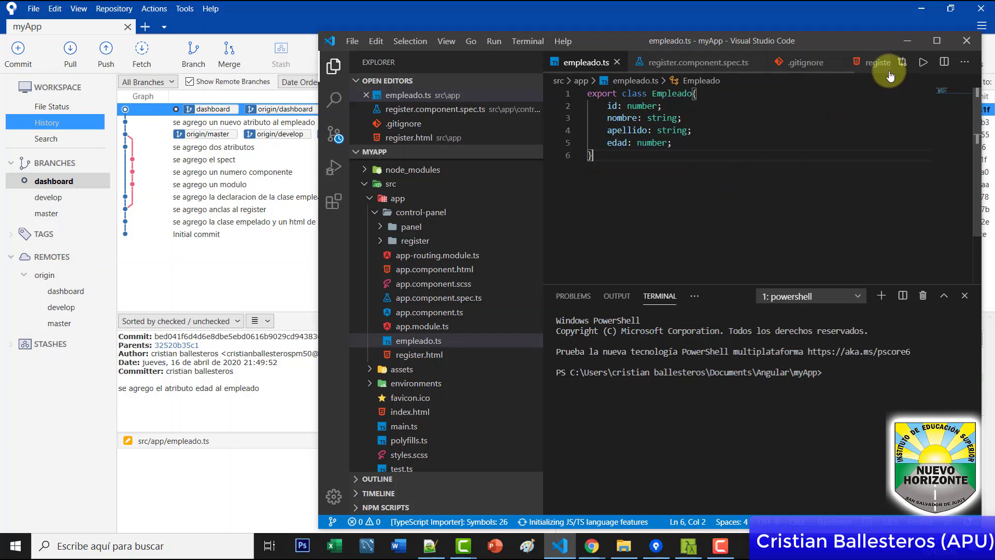
drag(844, 45, 835, 38)
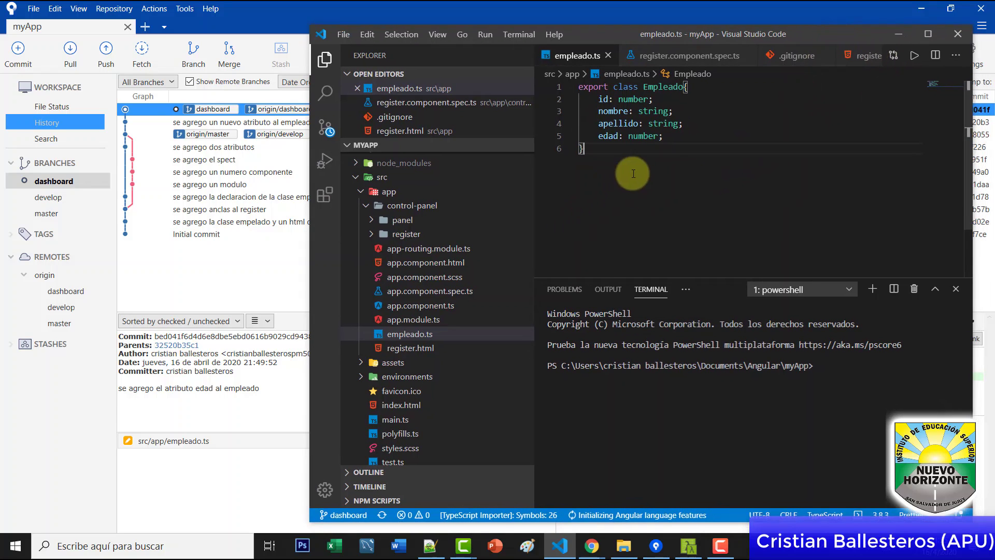
drag(666, 135, 603, 124)
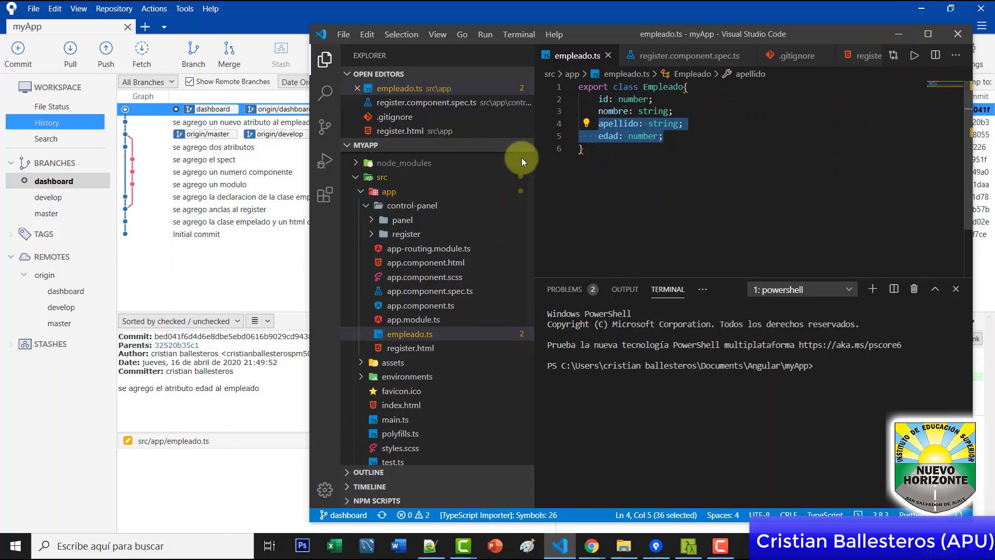
Switch to the mi-primer-angular project on GitLab and view the commit history of its dashboard branch
mouse_move(590, 551)
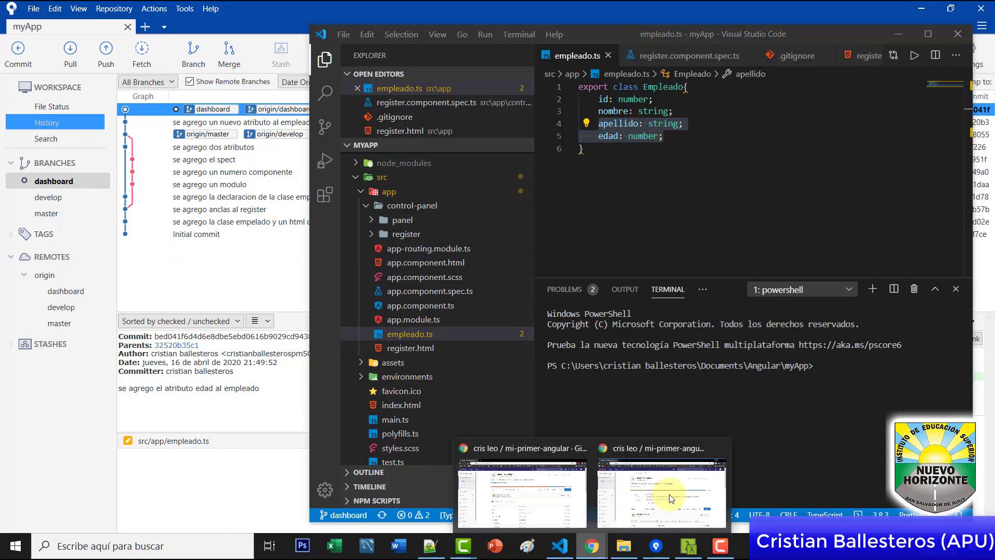
click(671, 456)
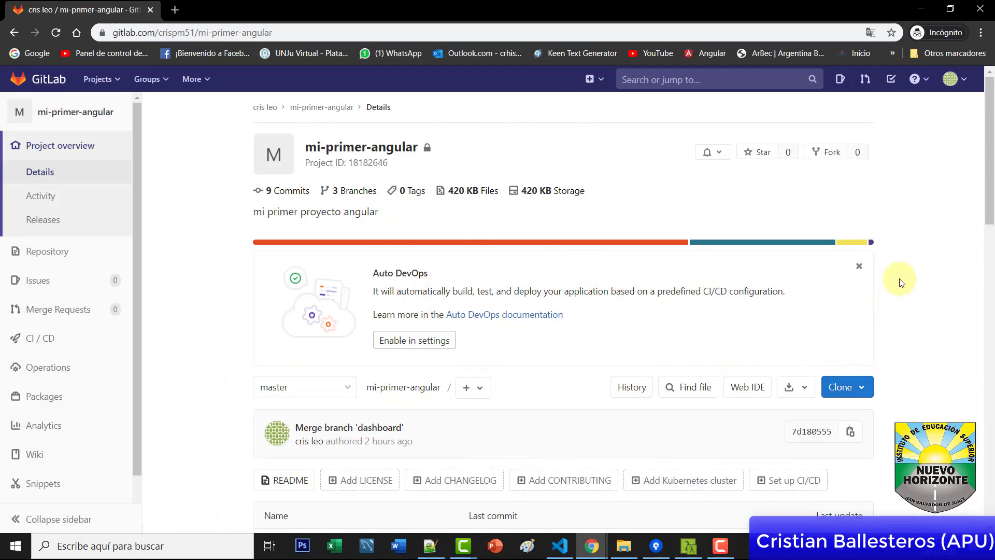
drag(991, 167, 988, 169)
click(47, 79)
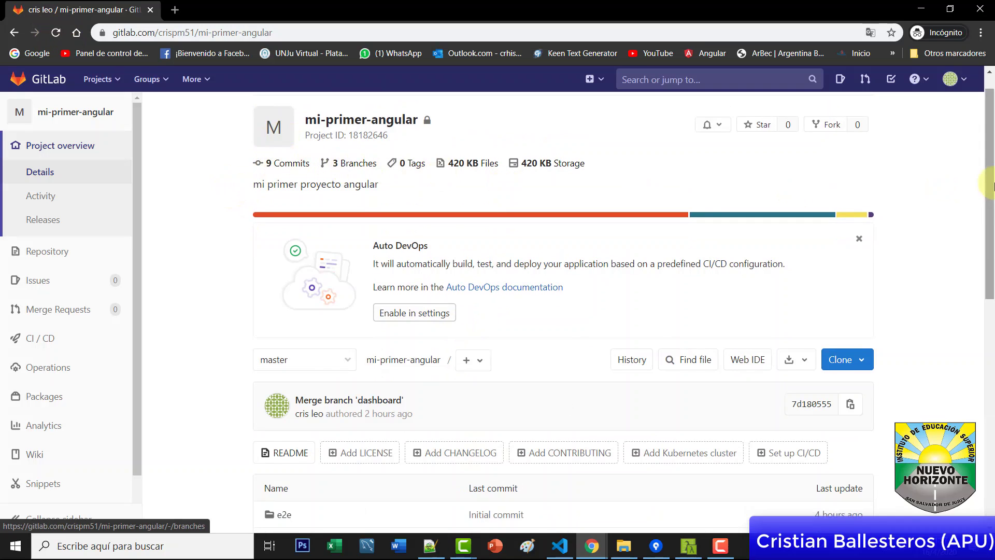
drag(990, 175, 987, 206)
click(337, 245)
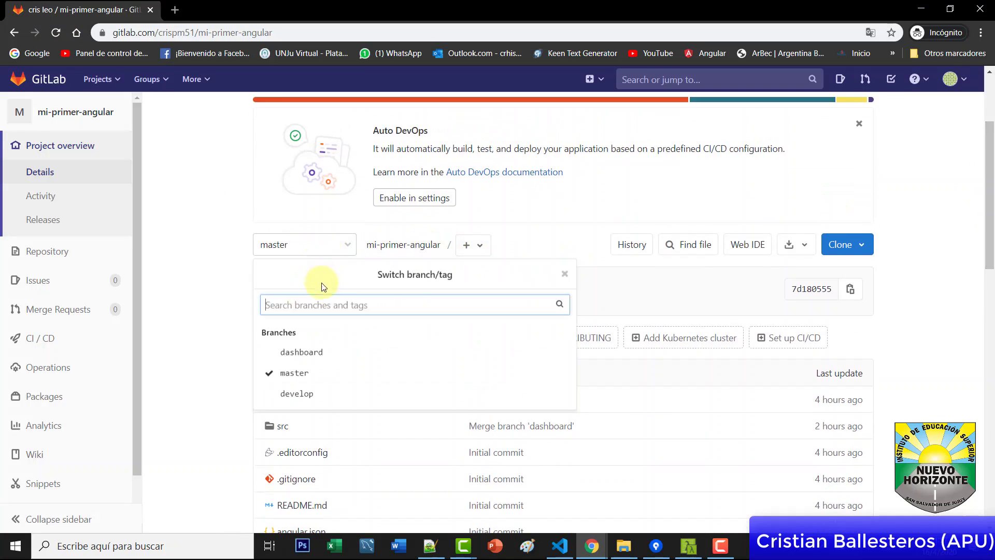
click(305, 352)
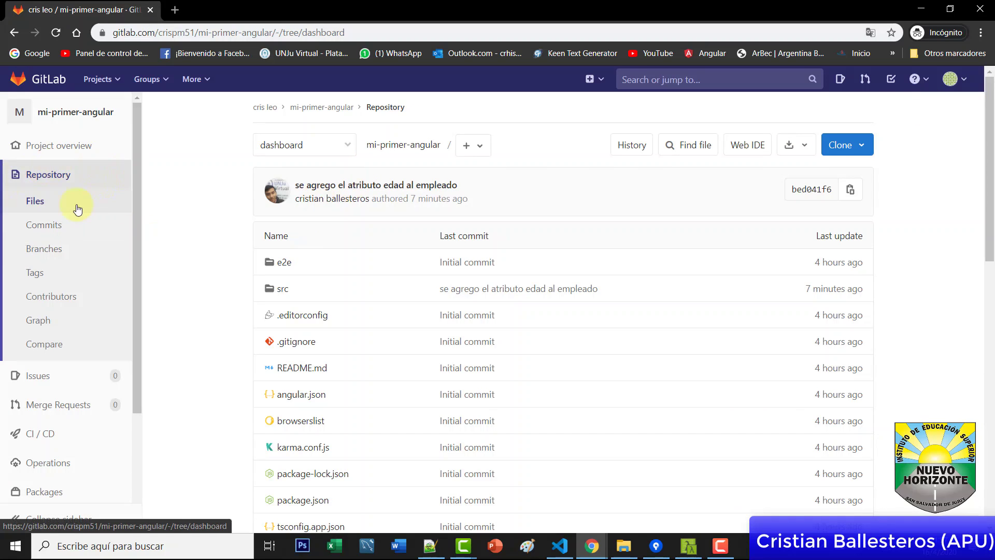
click(61, 237)
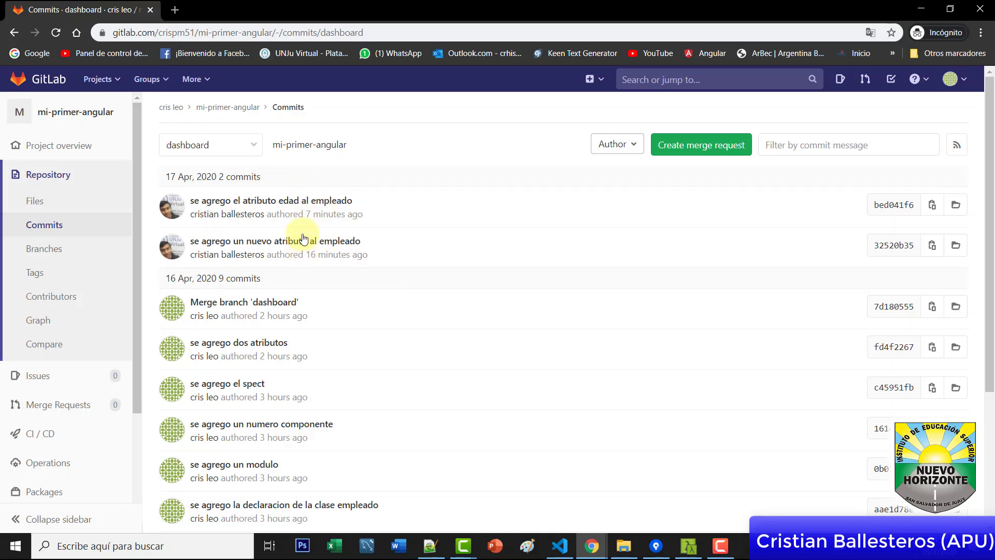
Return to the GitLab project's overview and examine the master branch details and the list of available branches
mouse_move(53, 150)
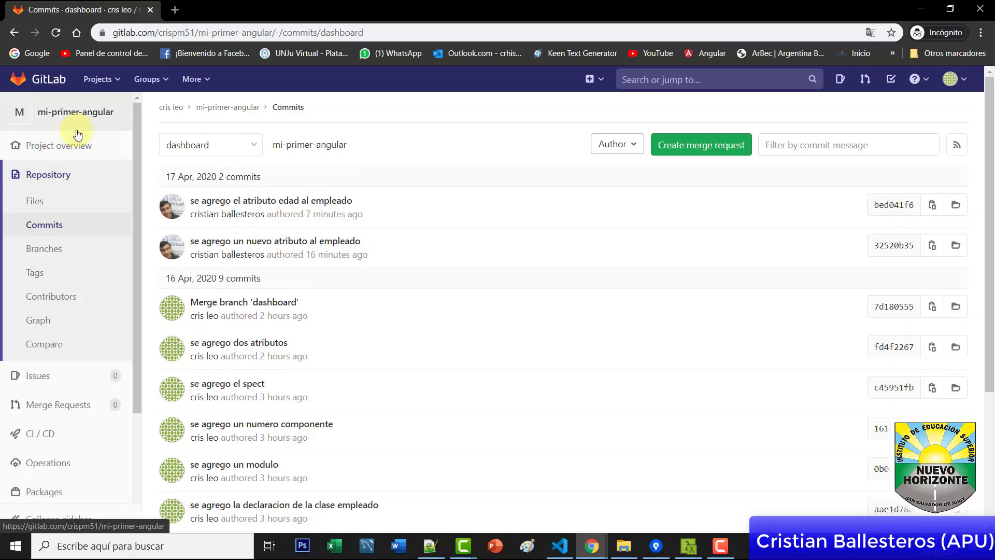
click(78, 112)
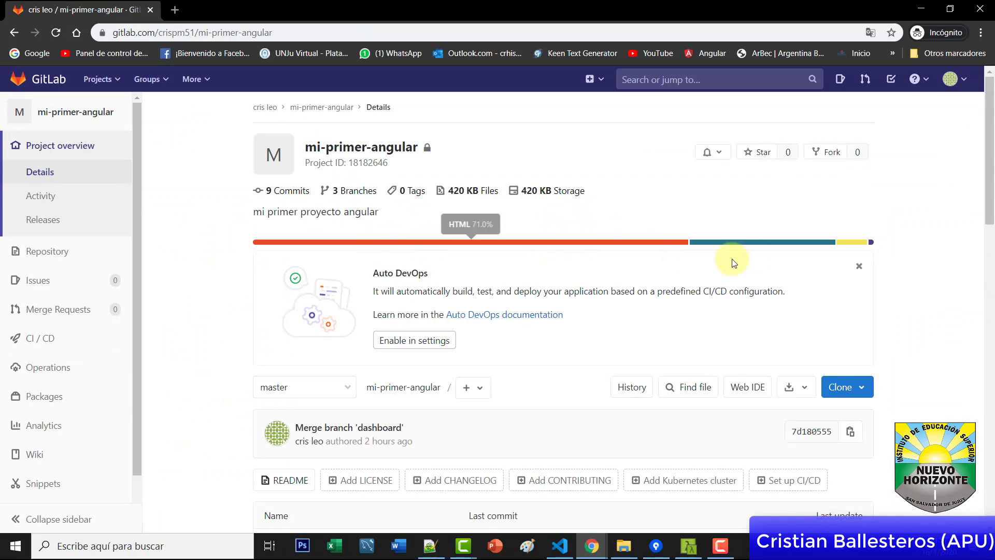
scroll(993, 161, down, 1)
scroll(993, 161, up, 1)
scroll(993, 143, down, 1)
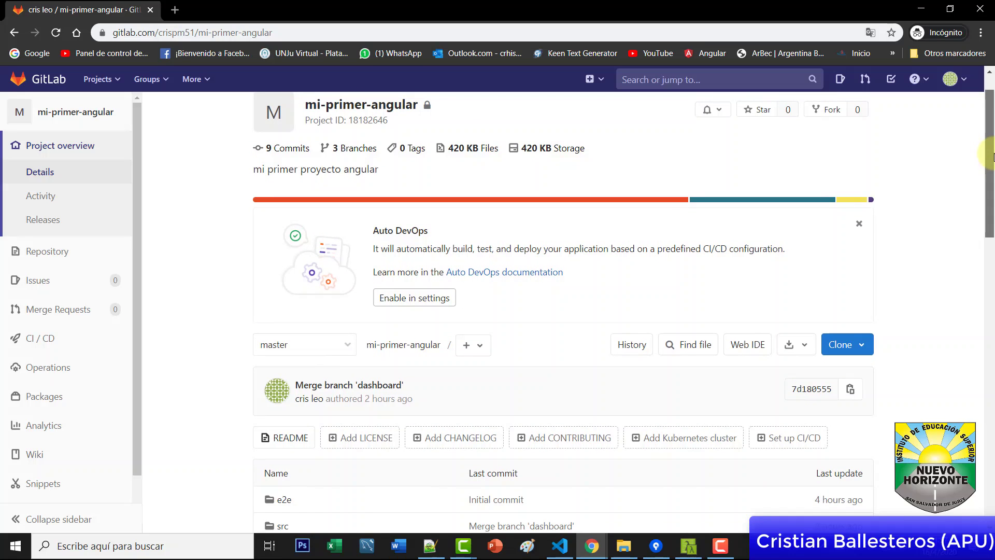
scroll(993, 156, up, 1)
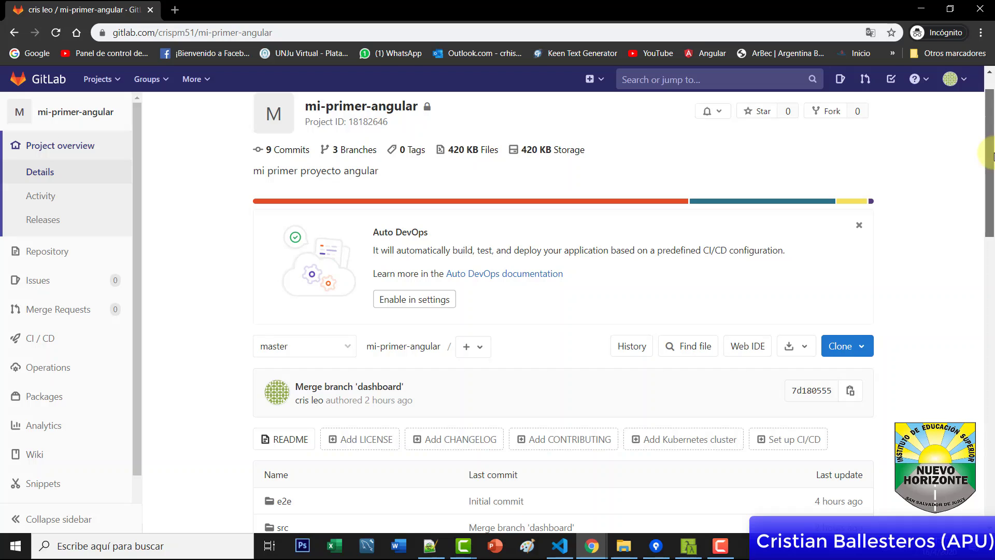
scroll(993, 145, up, 2)
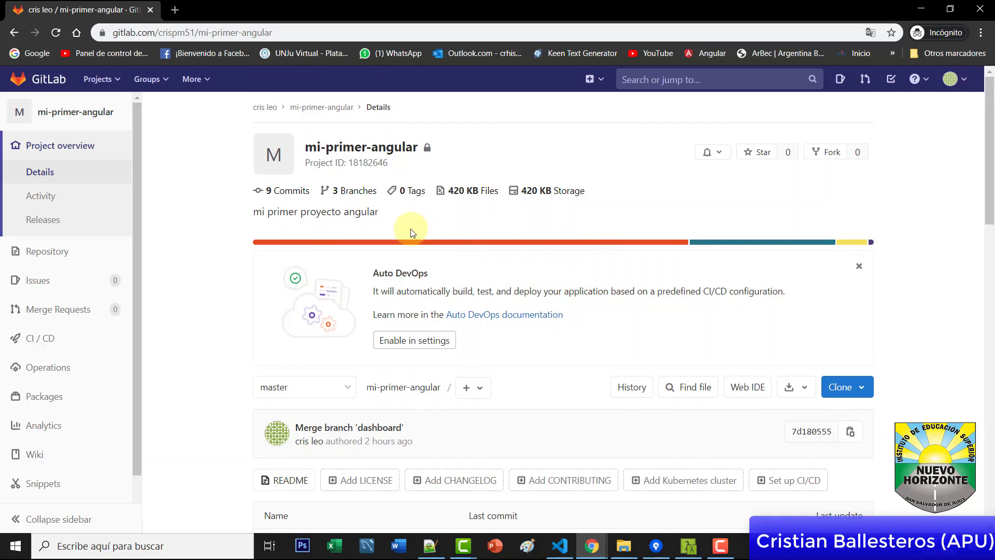
click(319, 386)
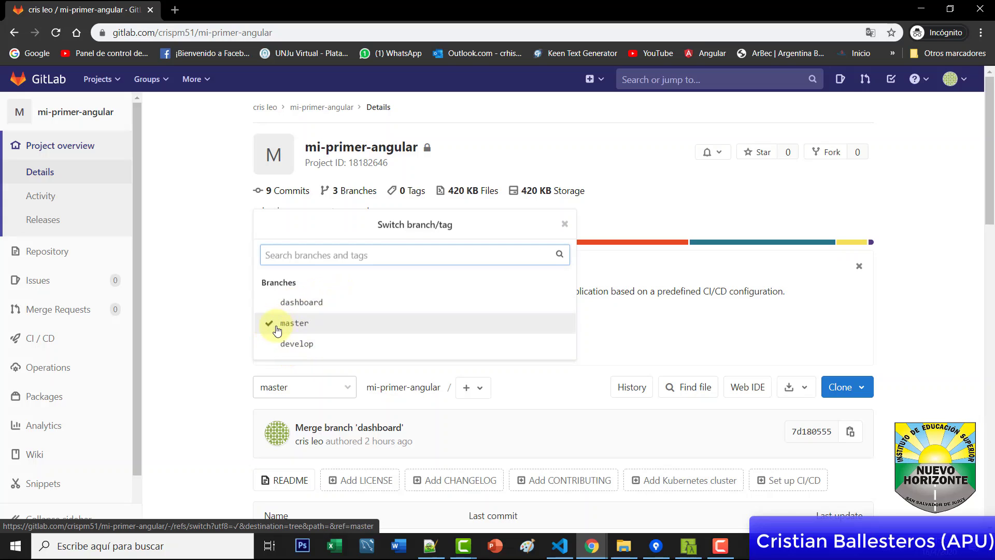
click(226, 330)
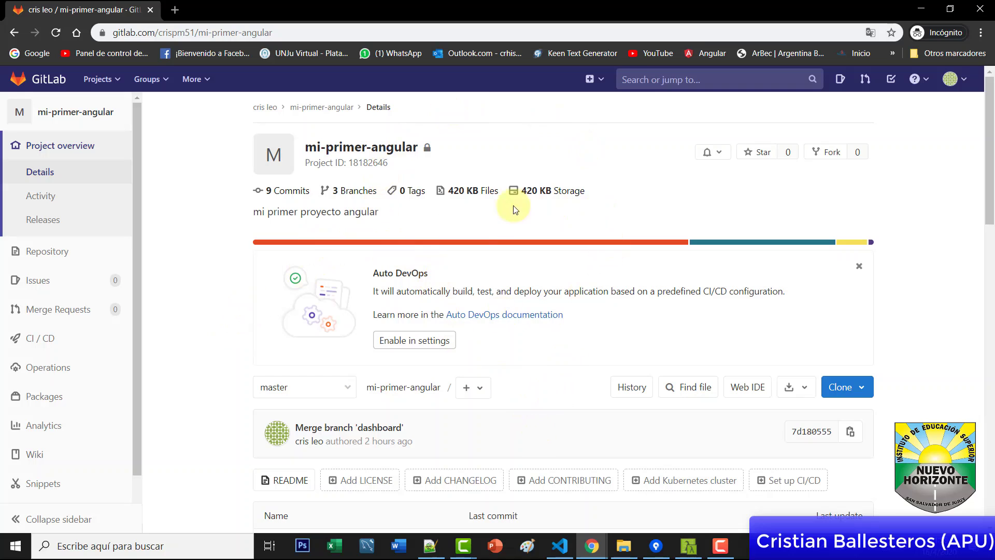
Switch to Sourcetree and check out the local master branch
click(655, 544)
click(48, 198)
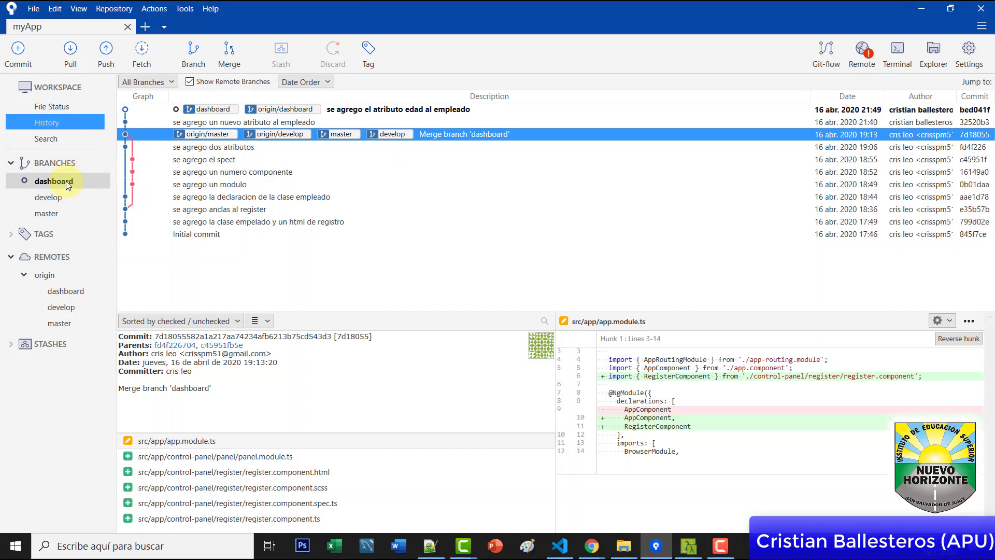
double_click(63, 216)
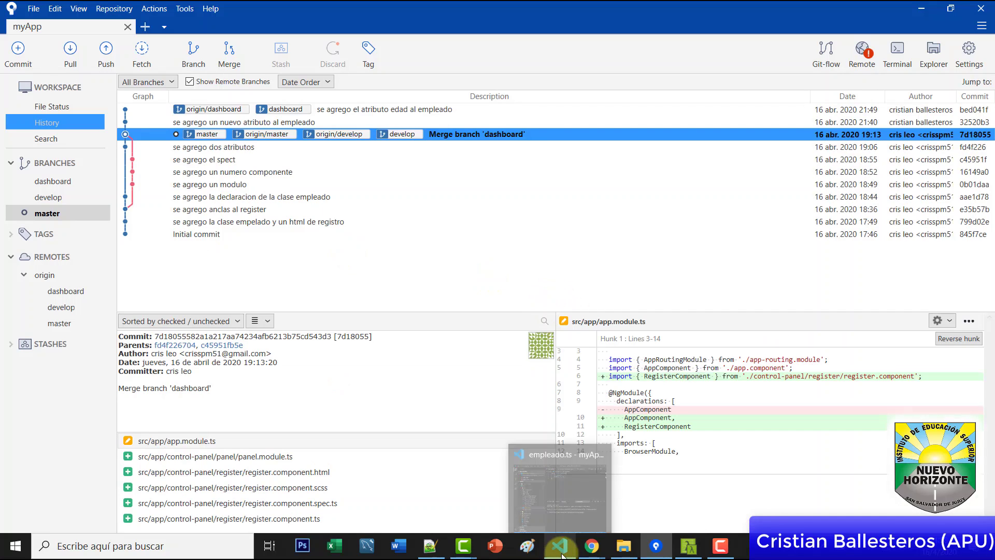
Switch to Visual Studio Code to check the Empleado attributes in empleado.ts on master, and return to Sourcetree
click(559, 545)
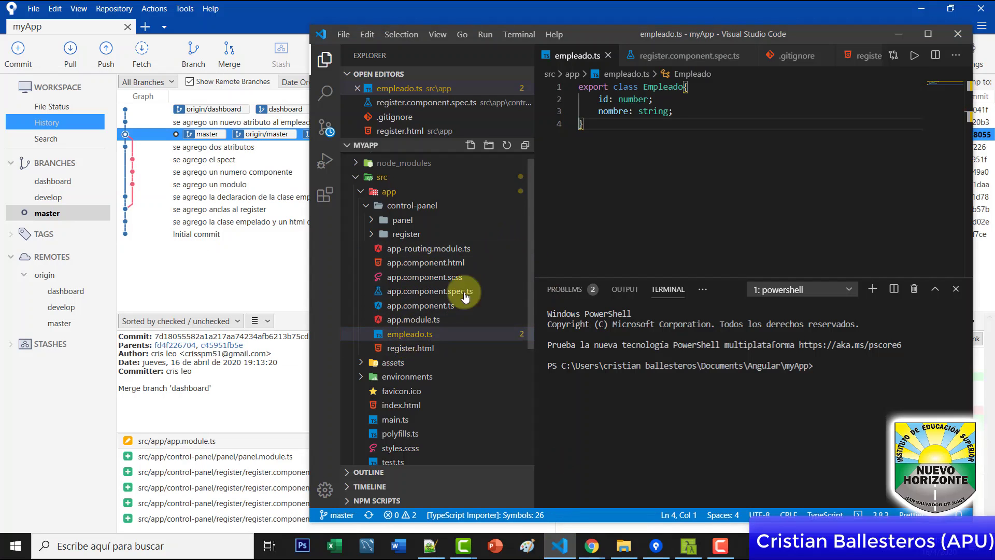
drag(595, 112, 623, 111)
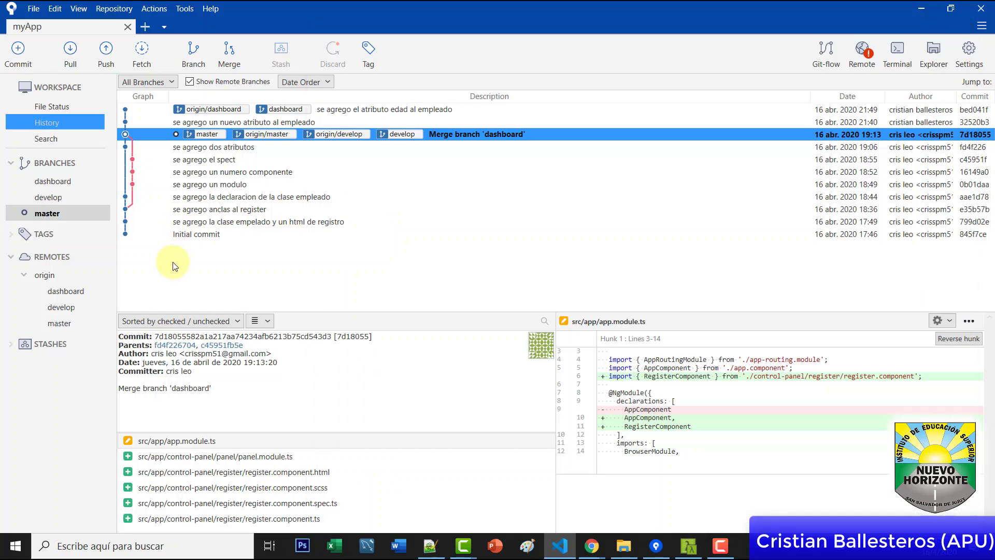
click(173, 261)
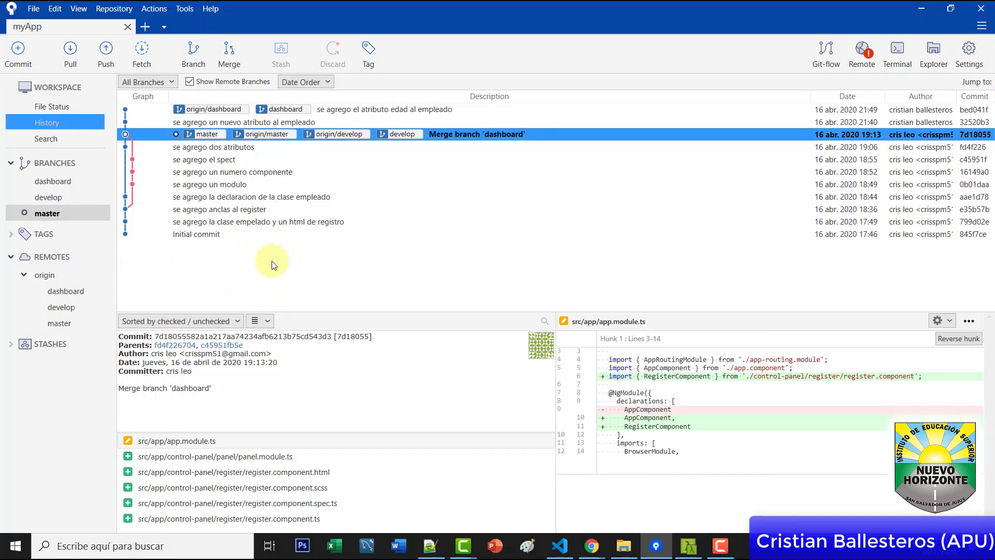
Compare the latest commits of the local dashboard and master branches in the history graph
click(53, 181)
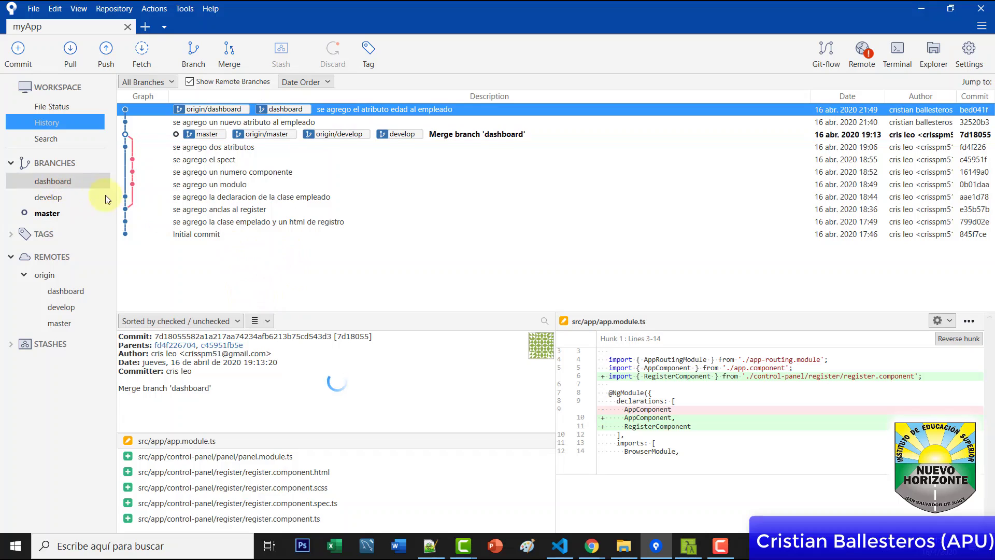
click(55, 216)
click(72, 186)
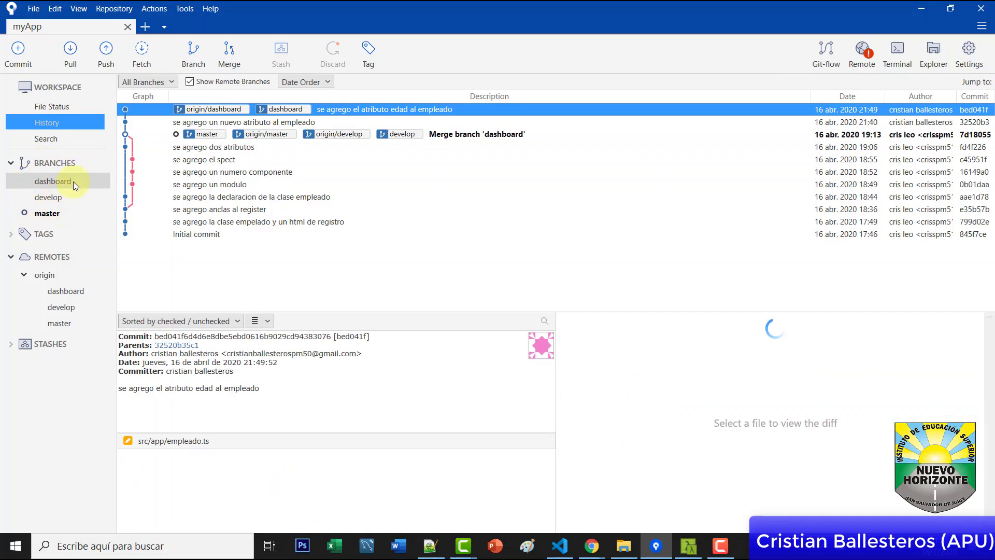
click(59, 212)
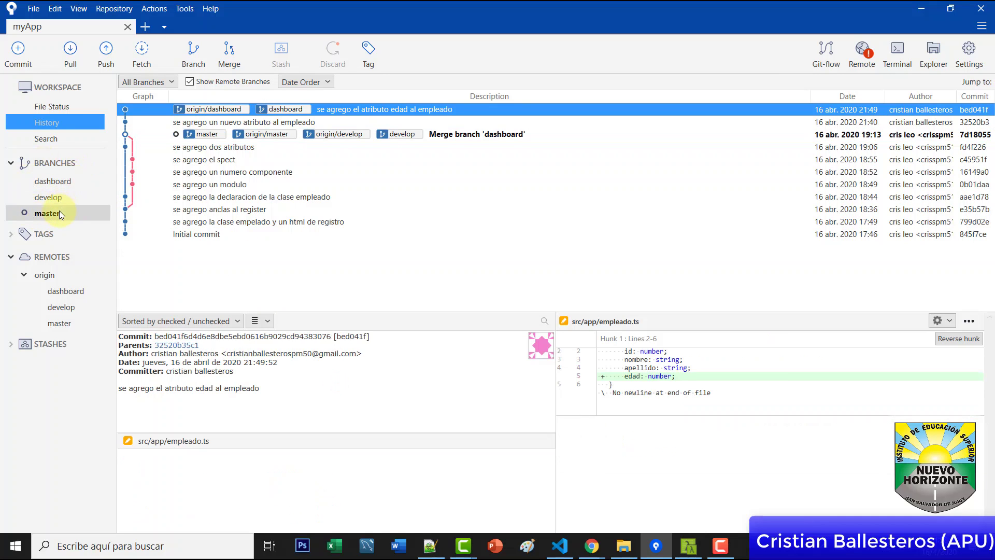
click(75, 181)
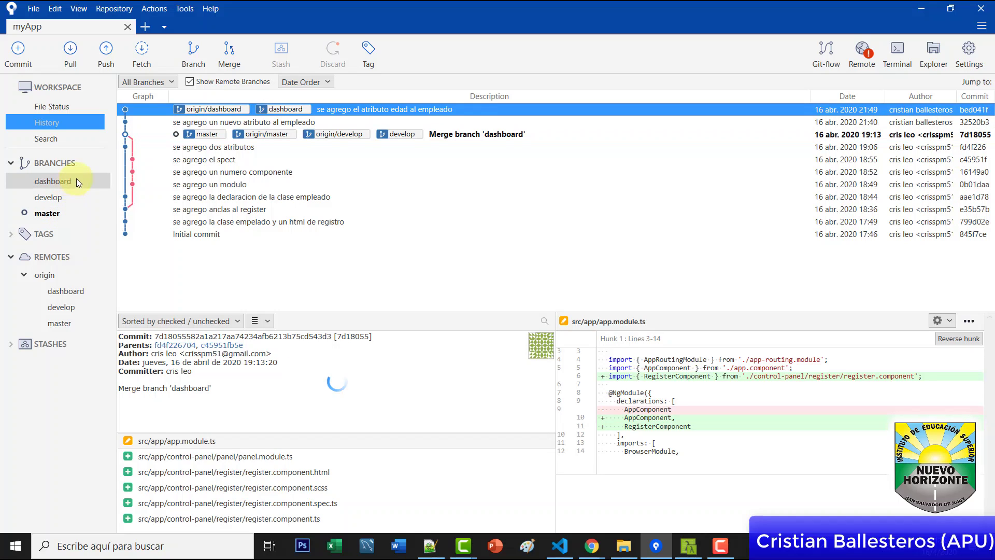
click(57, 215)
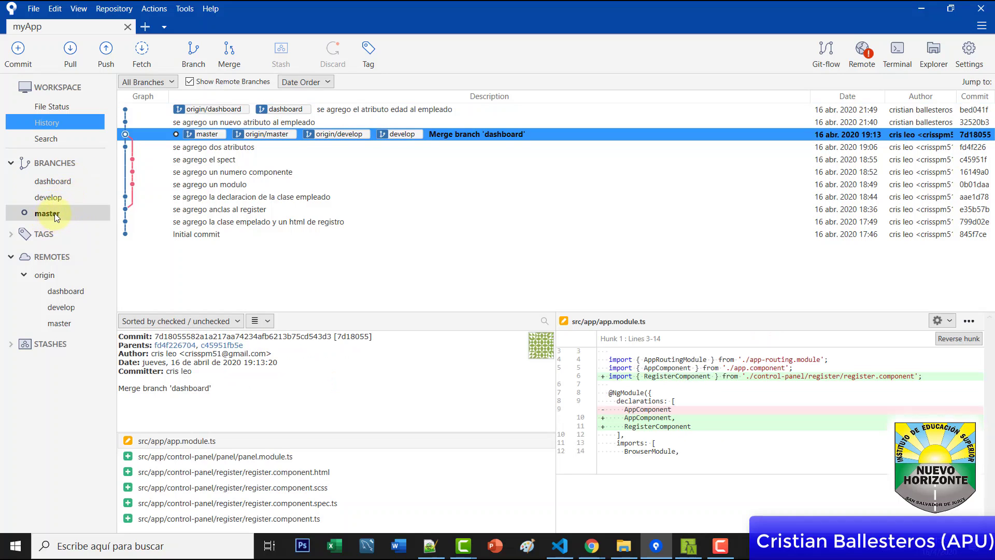
Merge the dashboard branch into master without forcing a new commit, and select master in the branch list
click(67, 180)
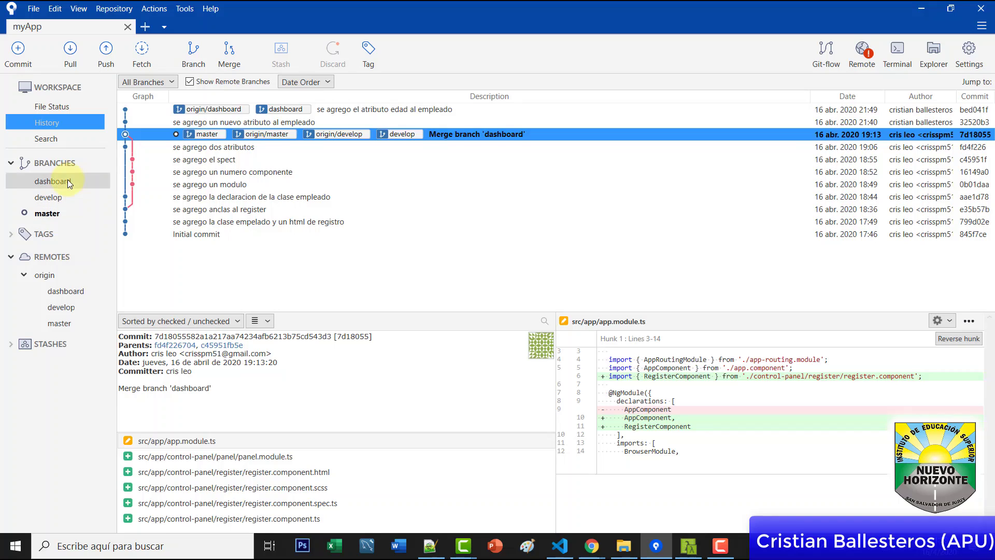
right_click(79, 180)
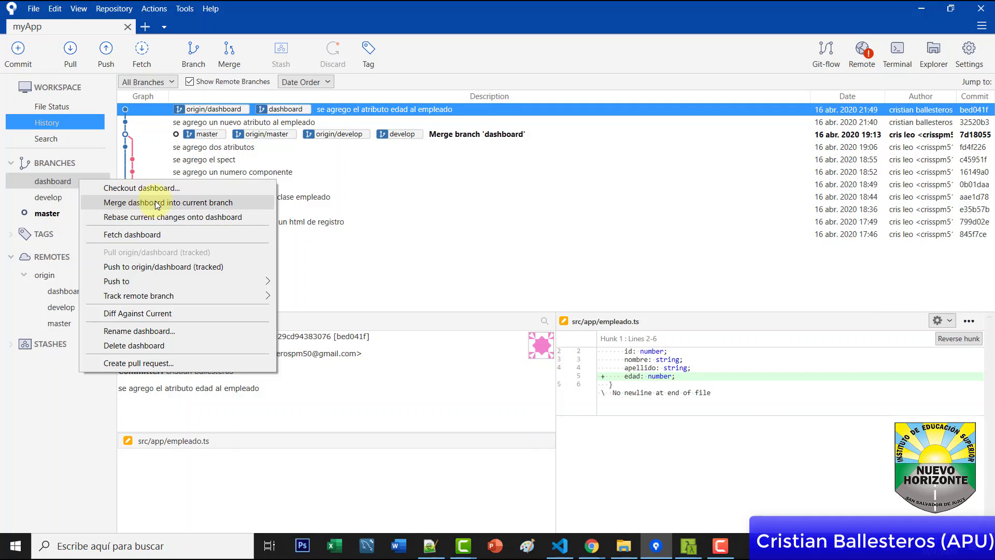
click(197, 205)
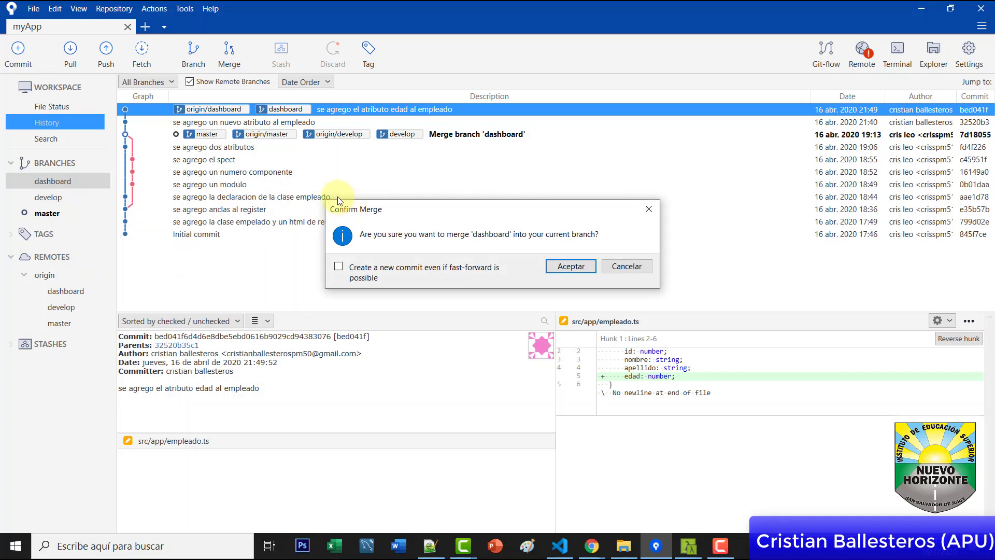
click(571, 267)
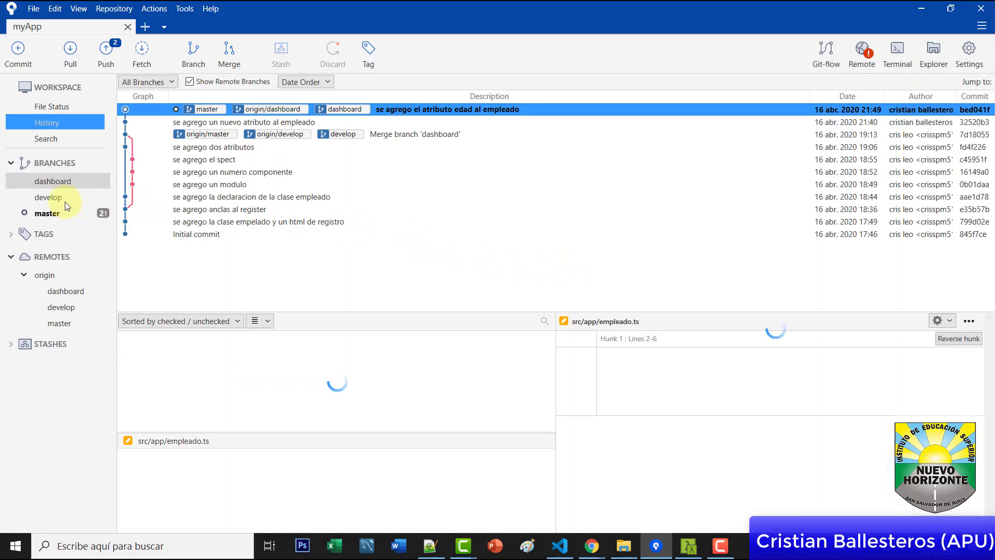
click(58, 217)
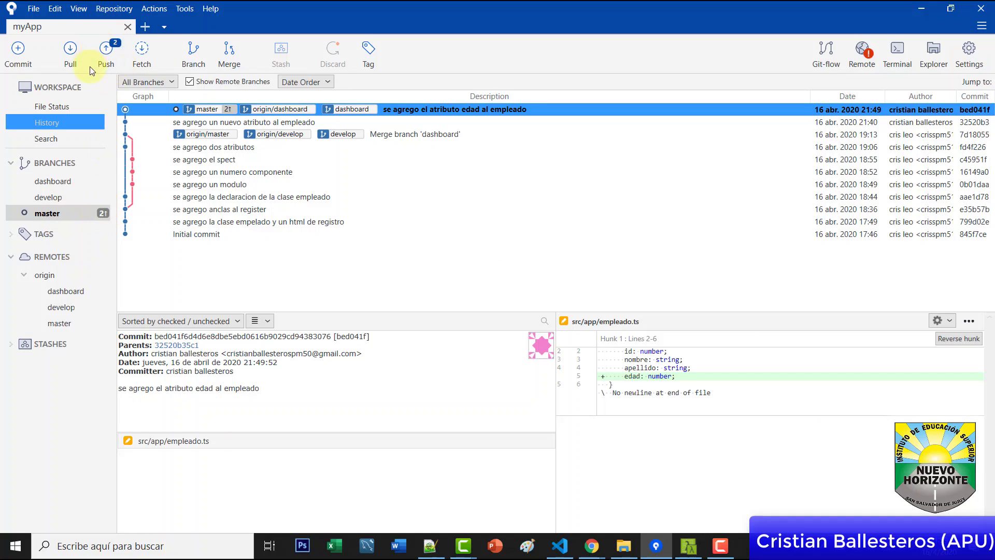
Try to push only the master branch to origin, leaving dashboard and develop out and including all tags
click(107, 52)
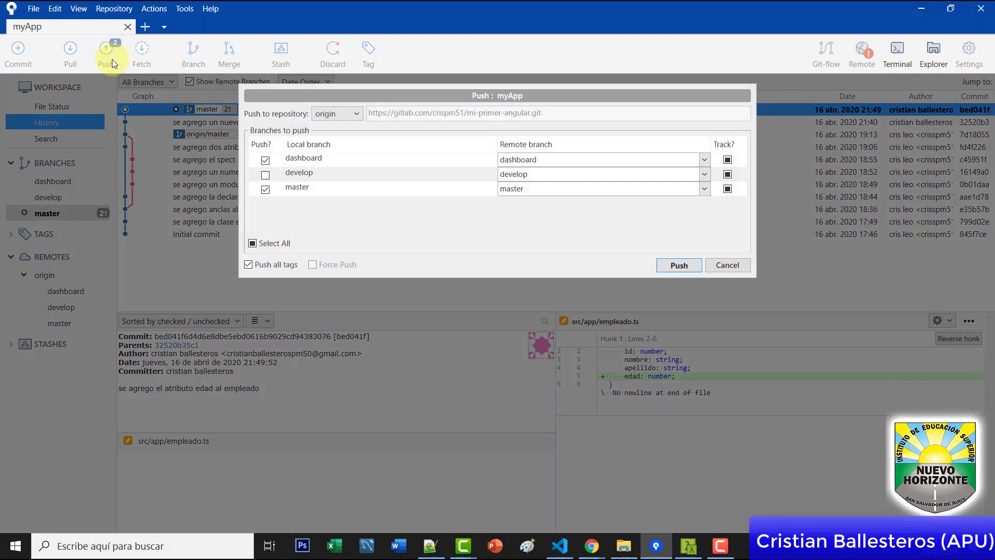
click(266, 164)
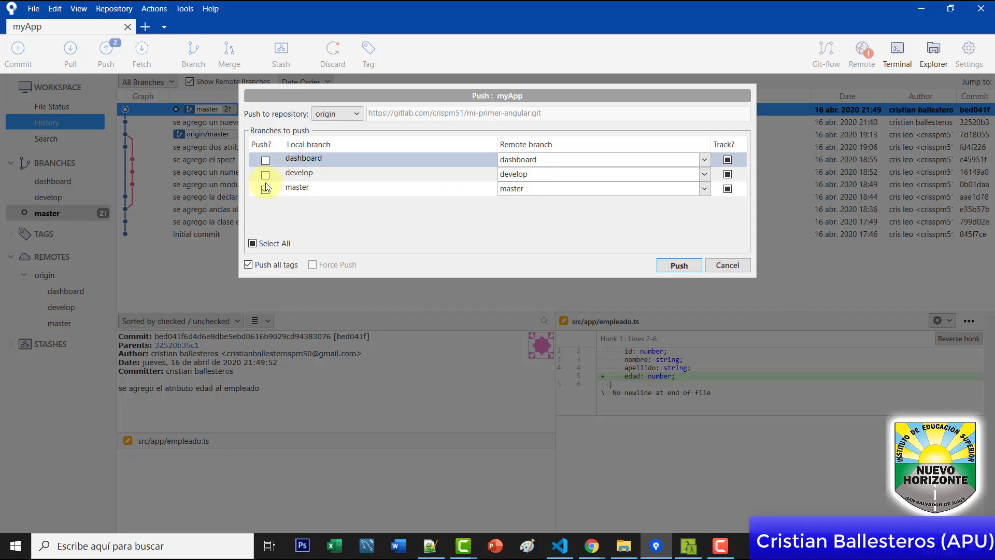
click(265, 176)
click(266, 161)
click(266, 176)
click(265, 161)
click(266, 163)
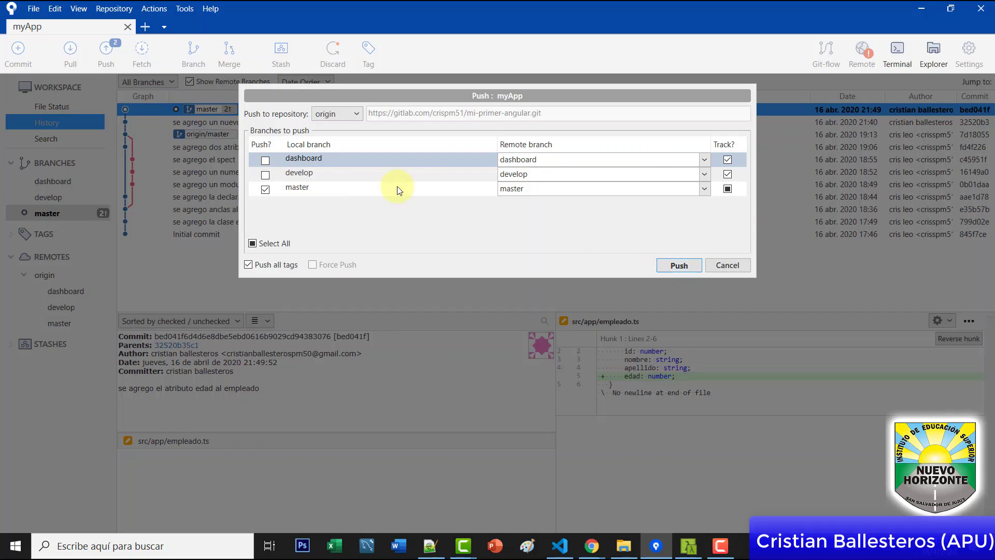
click(265, 175)
click(265, 161)
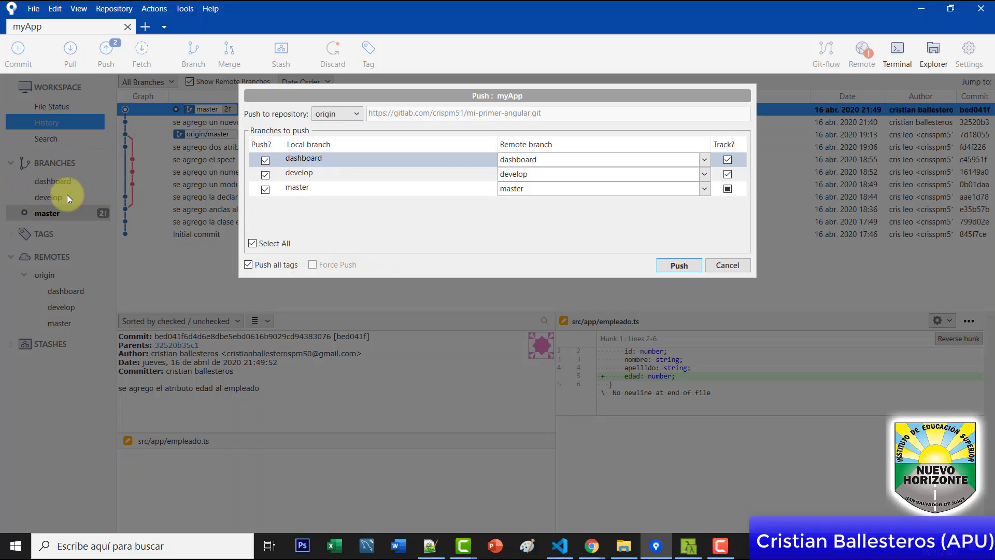
click(680, 263)
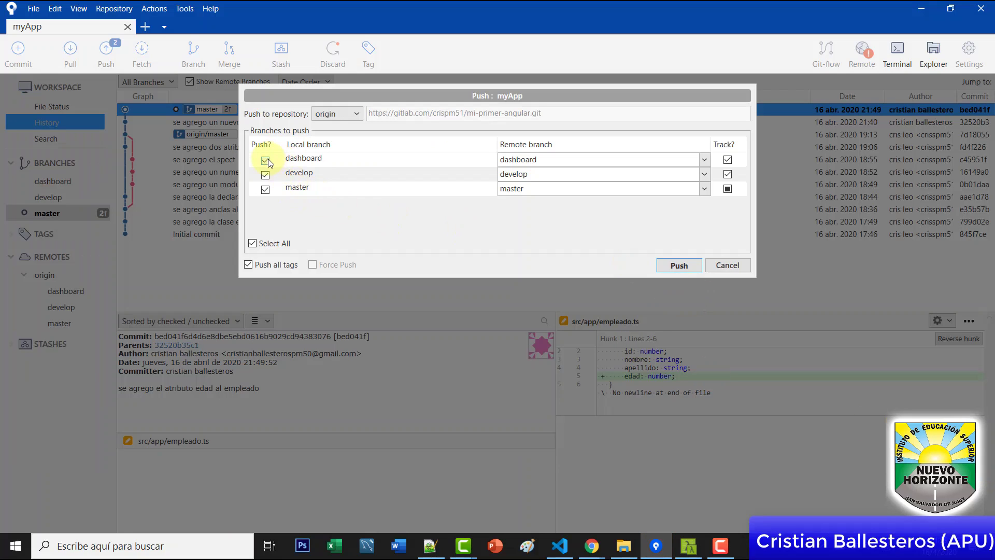
click(266, 160)
click(265, 174)
click(683, 267)
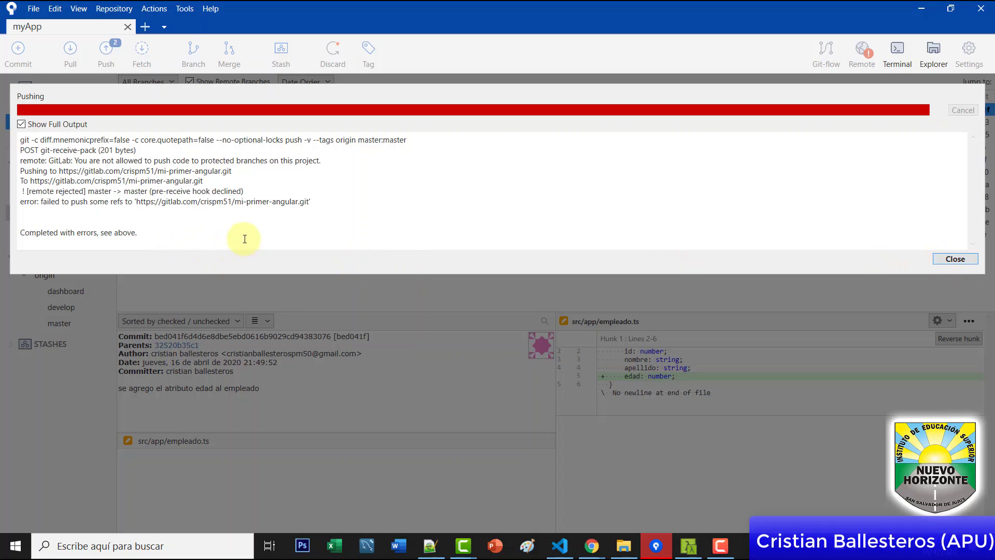
Read GitLab's message in the push output and close the output
drag(79, 162, 327, 161)
click(237, 162)
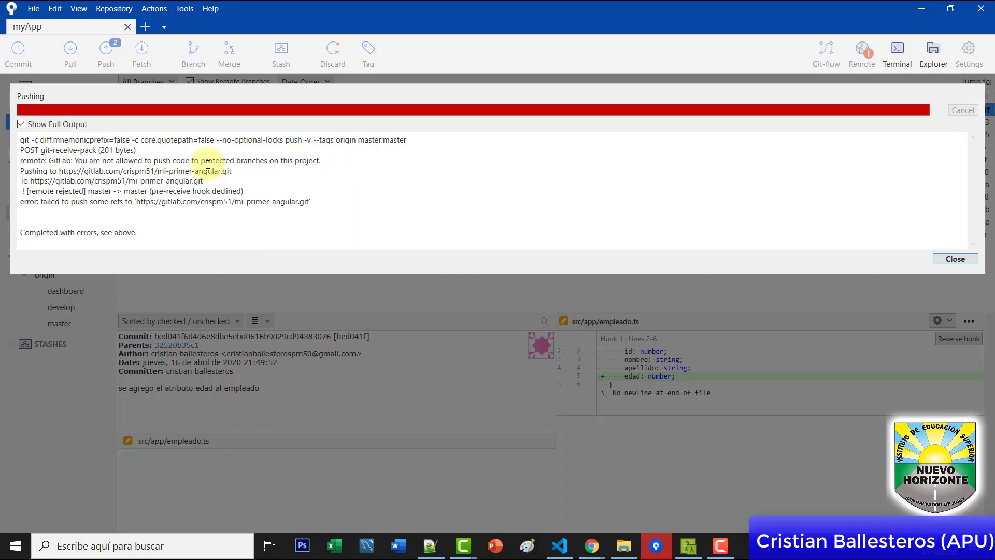
key(Escape)
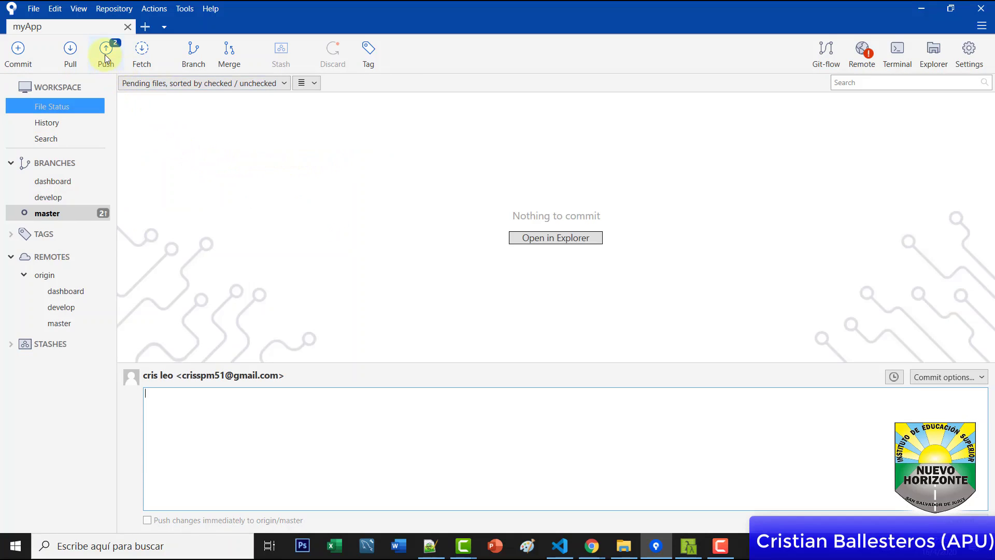
Retry the push to origin with dashboard excluded, so only the master branch and all tags are sent
click(106, 56)
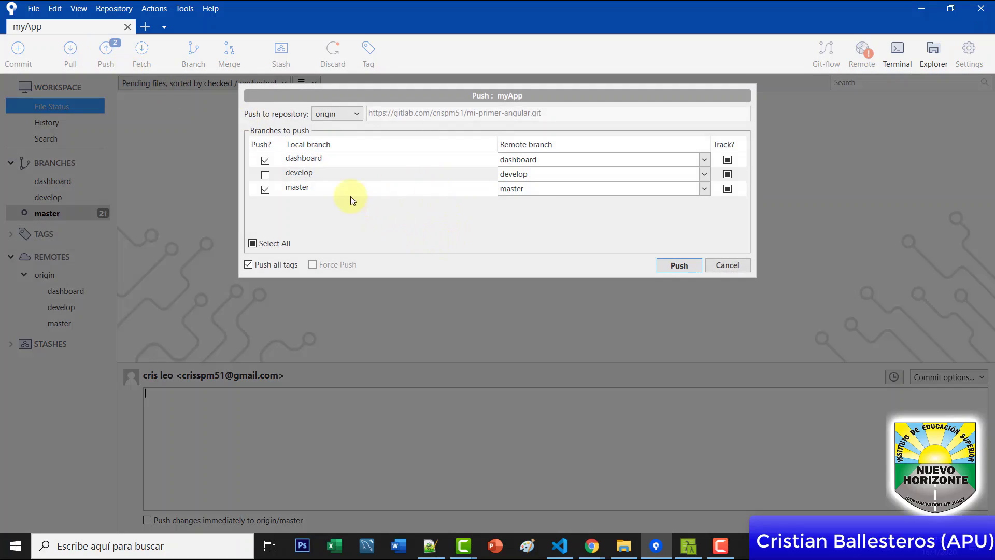
click(264, 160)
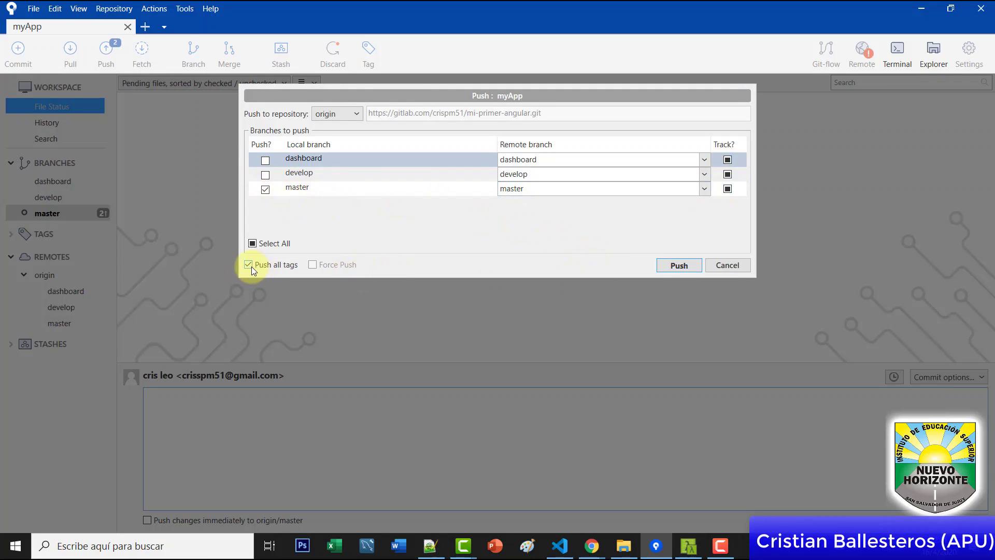
click(675, 266)
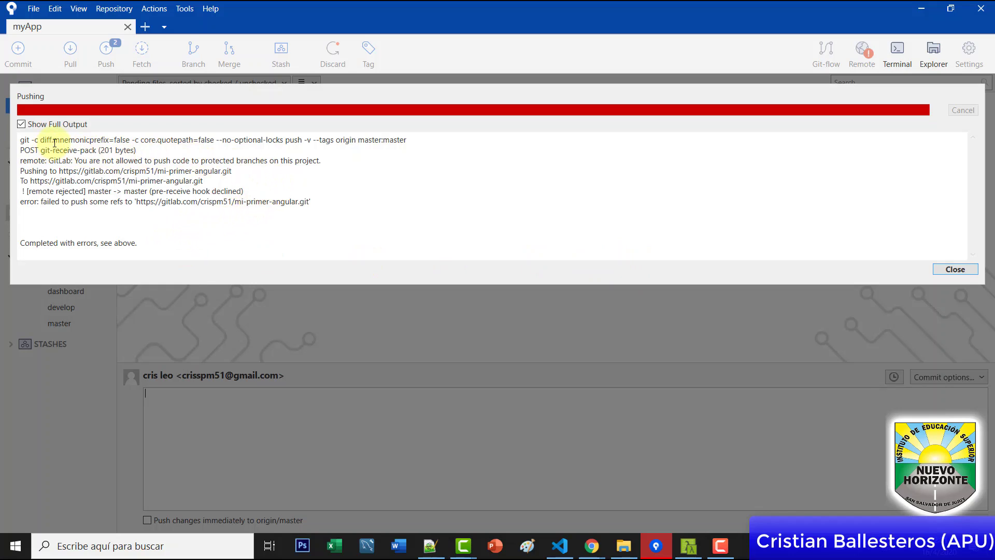
Examine the git push command and GitLab's reply in the output, then dismiss the output and the push dialog
drag(92, 141, 414, 140)
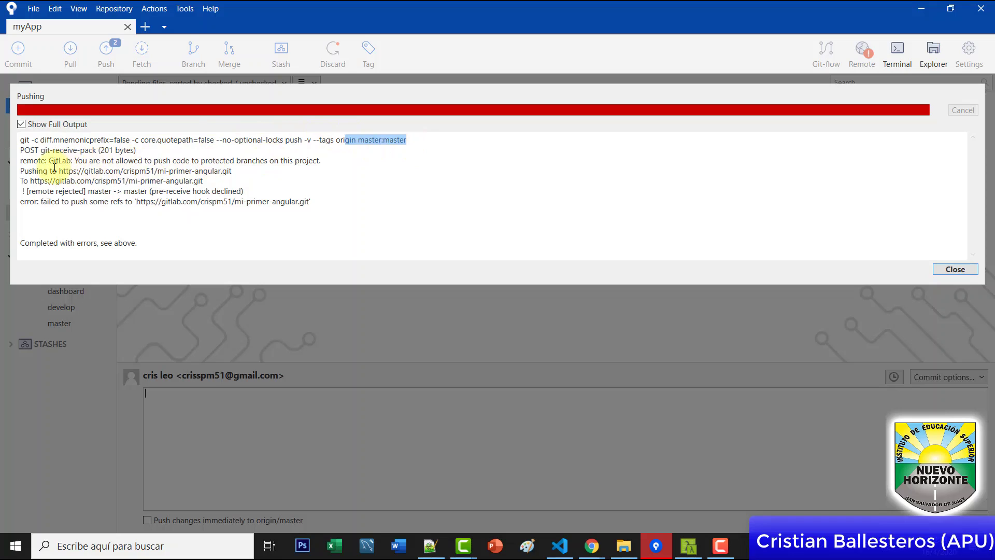
drag(77, 161, 322, 162)
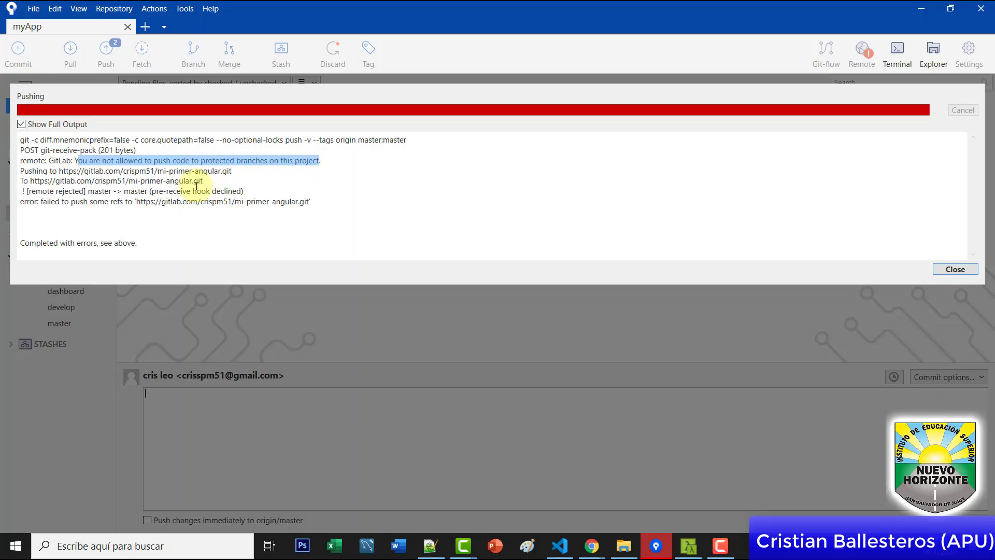
click(414, 222)
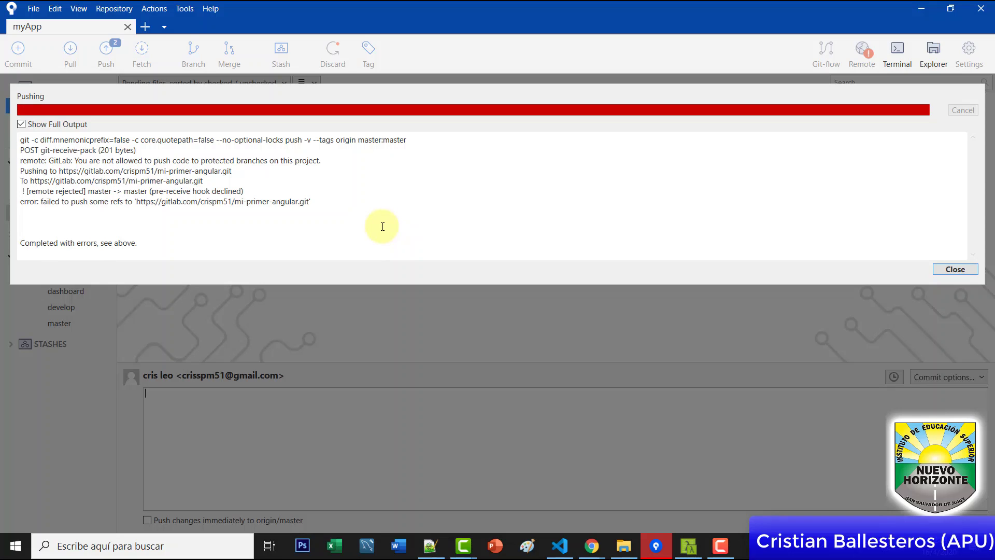
click(934, 269)
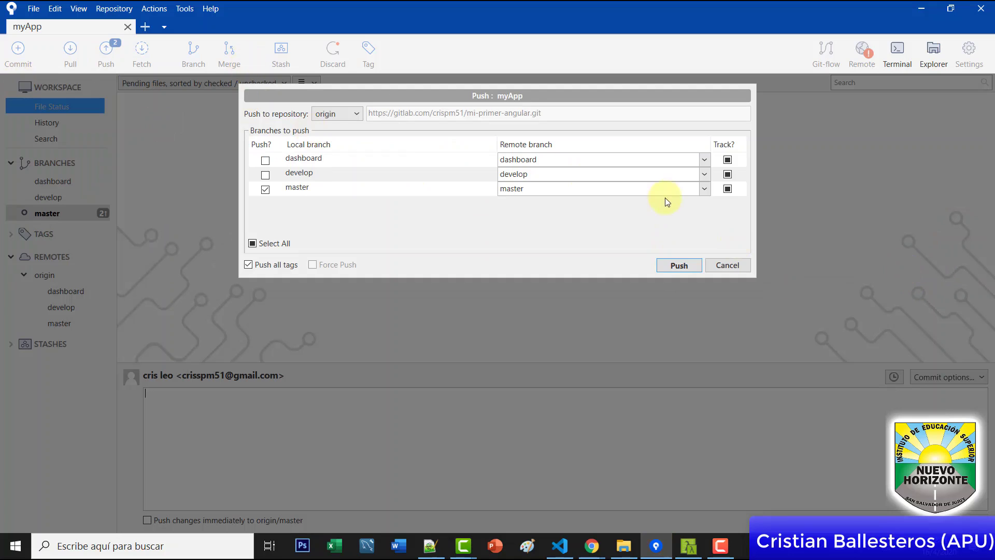
click(727, 265)
Open the authentication options and view the details of the saved GitLab account
click(184, 8)
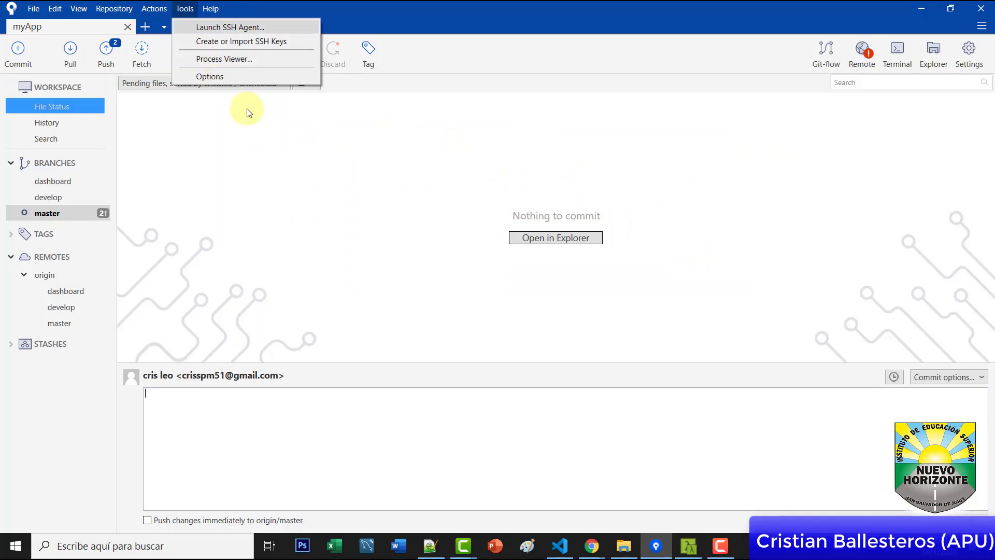
click(240, 76)
click(566, 117)
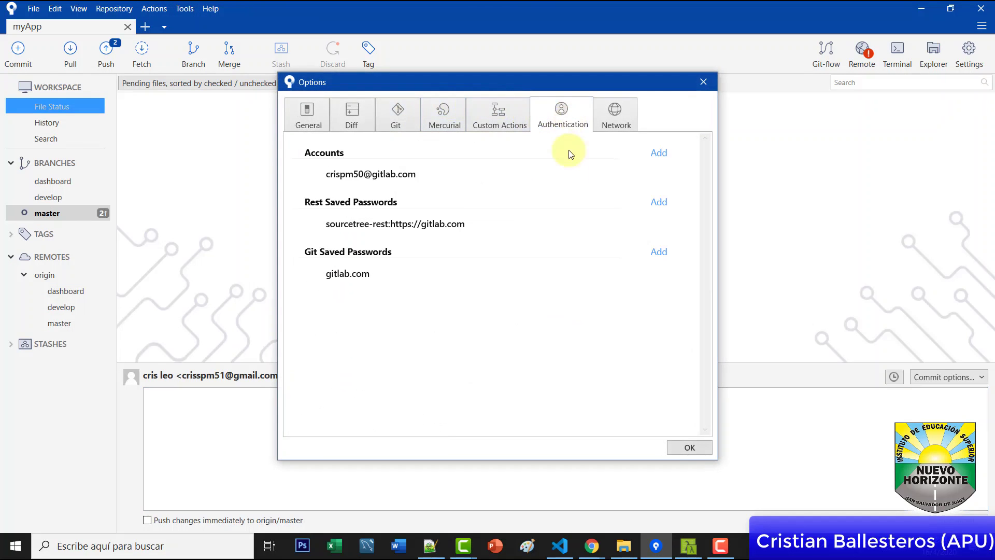
click(372, 174)
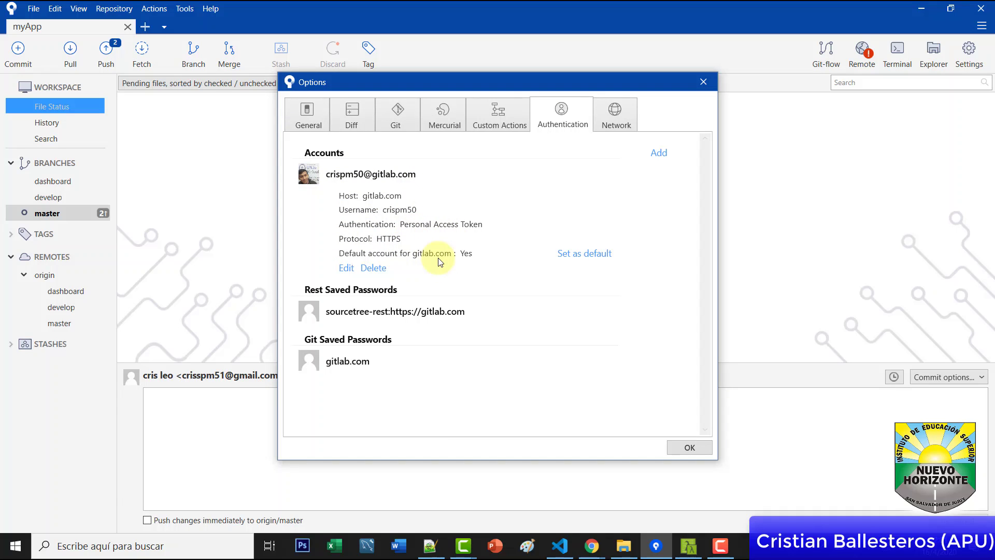
click(683, 310)
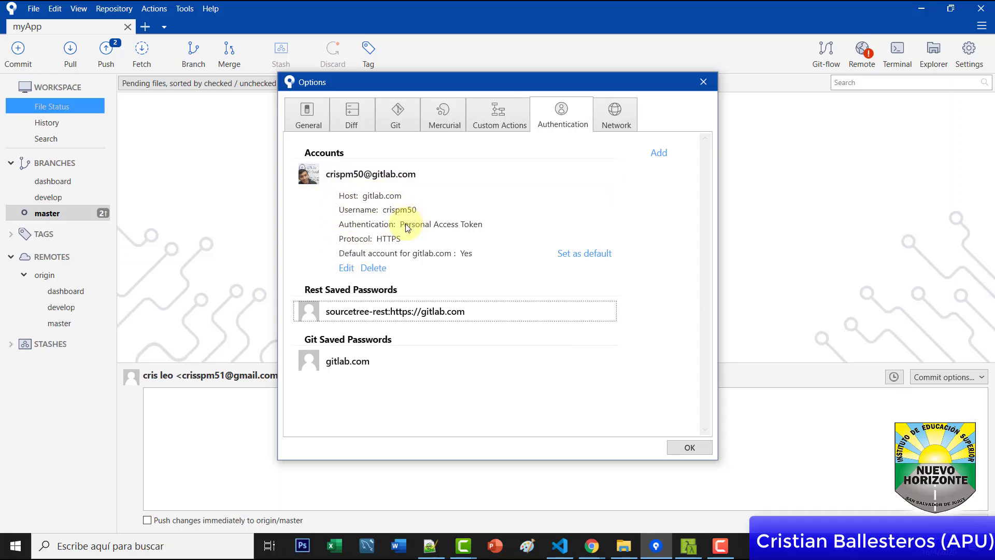
Add a GitLab hosting account over HTTPS with Personal Access Token authentication, entering the account username and pasting the access token
click(658, 153)
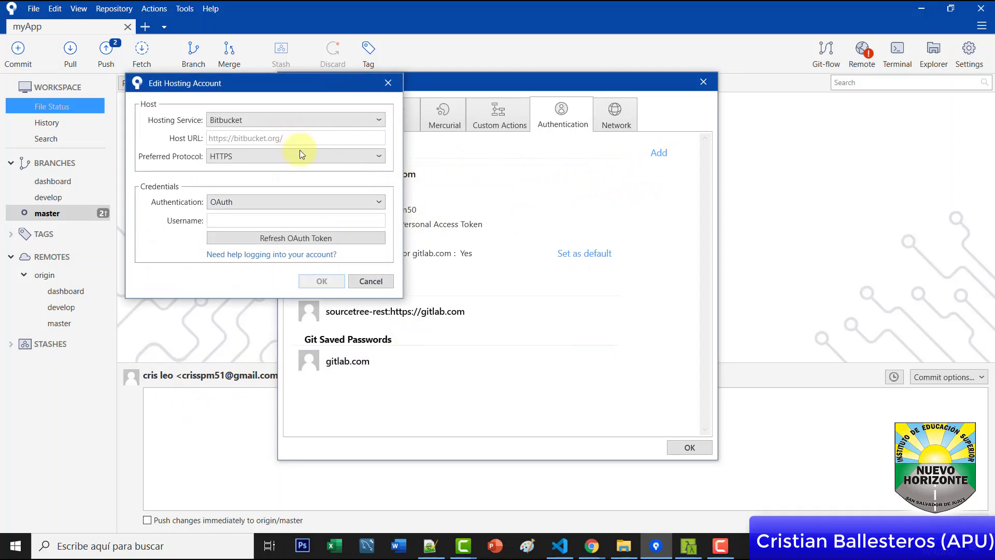
click(293, 120)
click(272, 191)
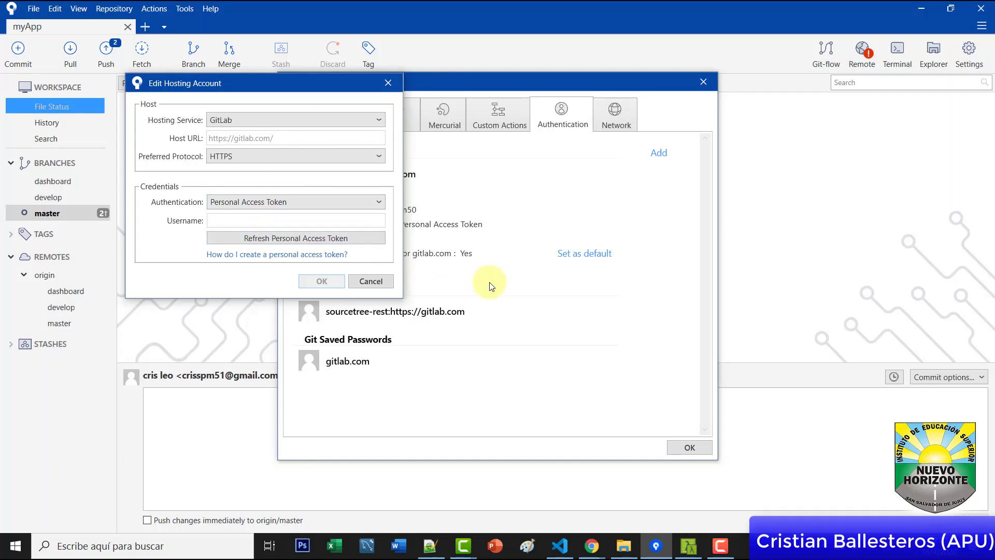
click(314, 237)
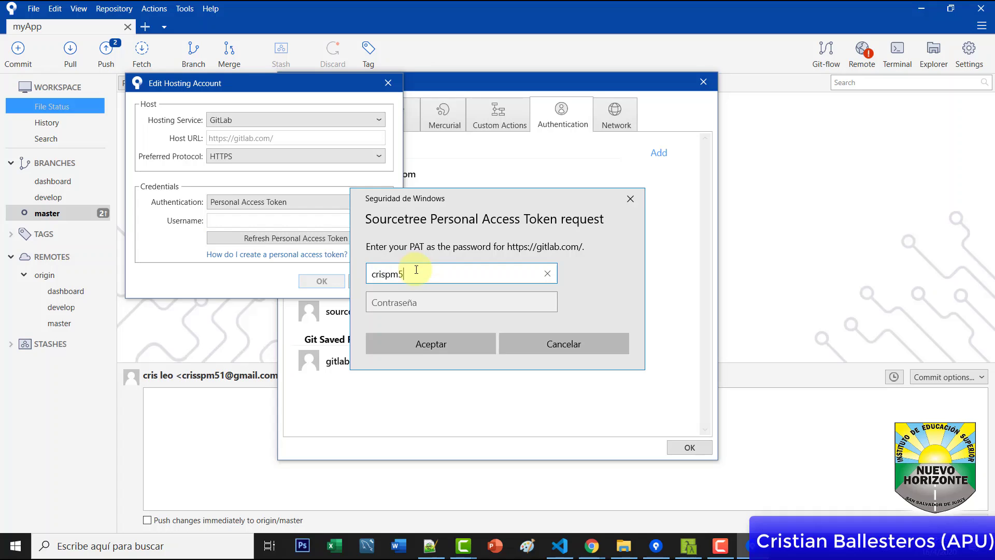
click(448, 306)
key(ctrl+v)
click(433, 346)
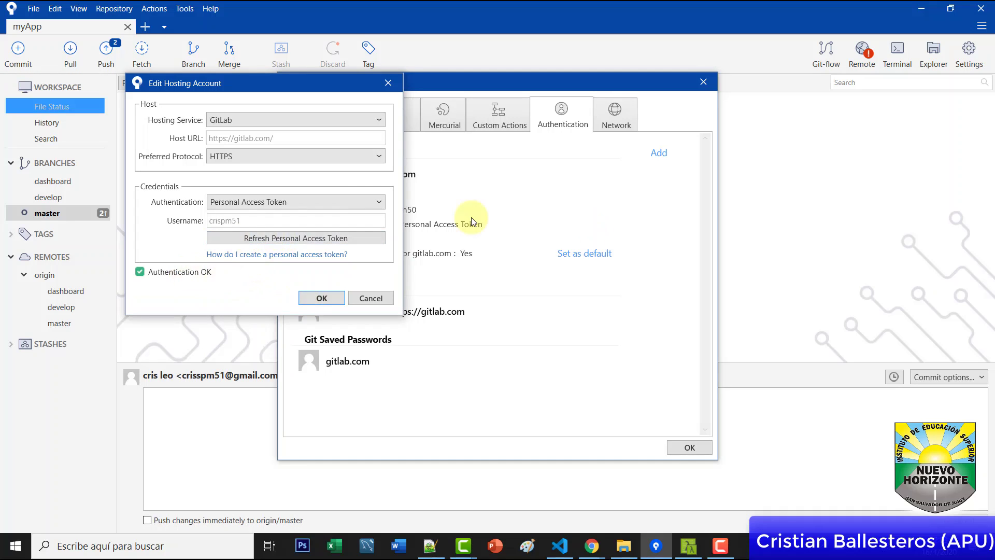
key(Return)
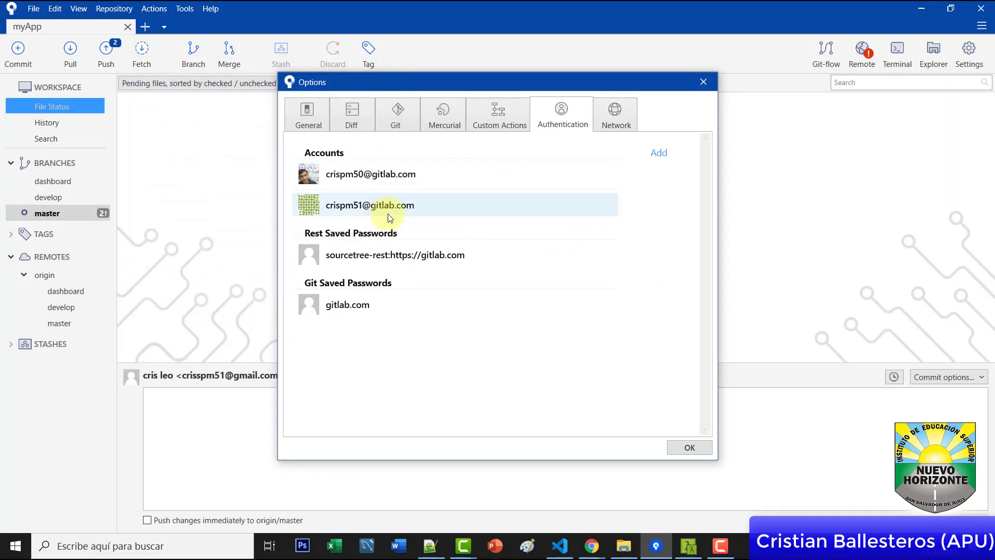
Set the newly added GitLab account as the default for gitlab.com and close the options
click(381, 212)
click(591, 284)
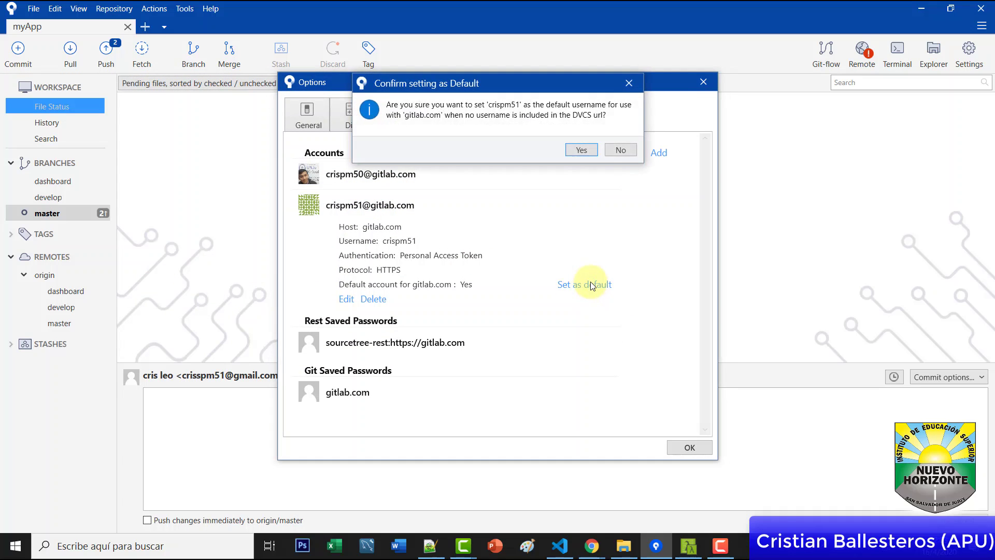
click(583, 150)
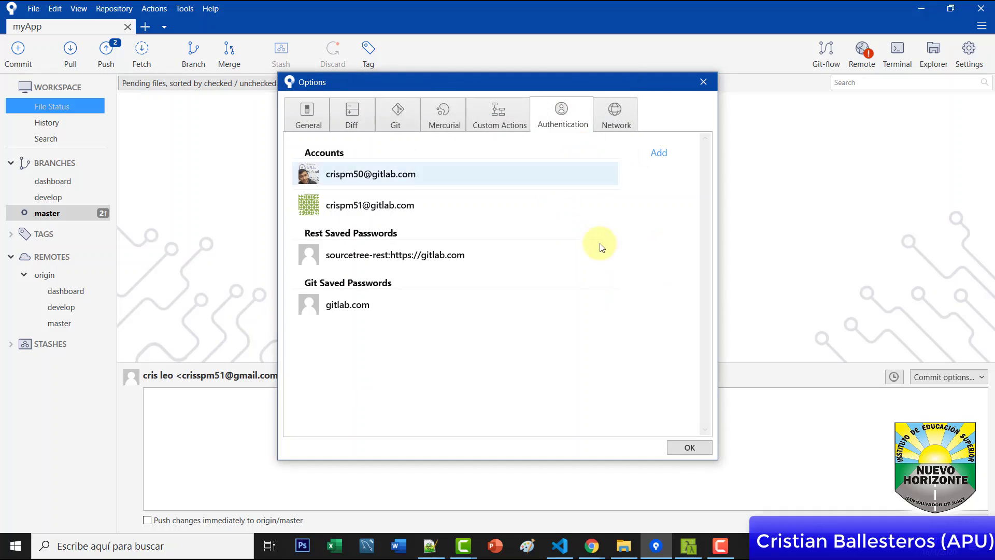
drag(662, 82, 751, 78)
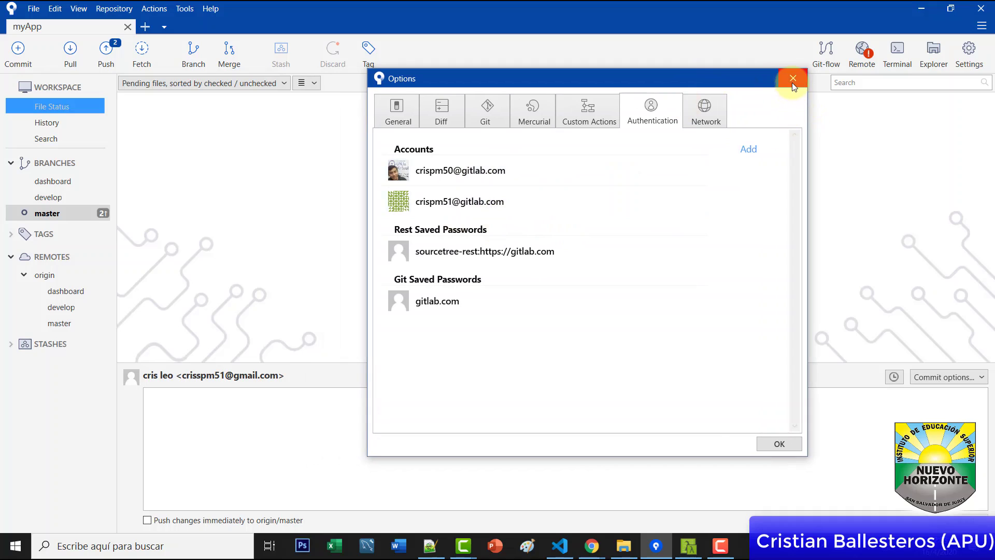
click(775, 443)
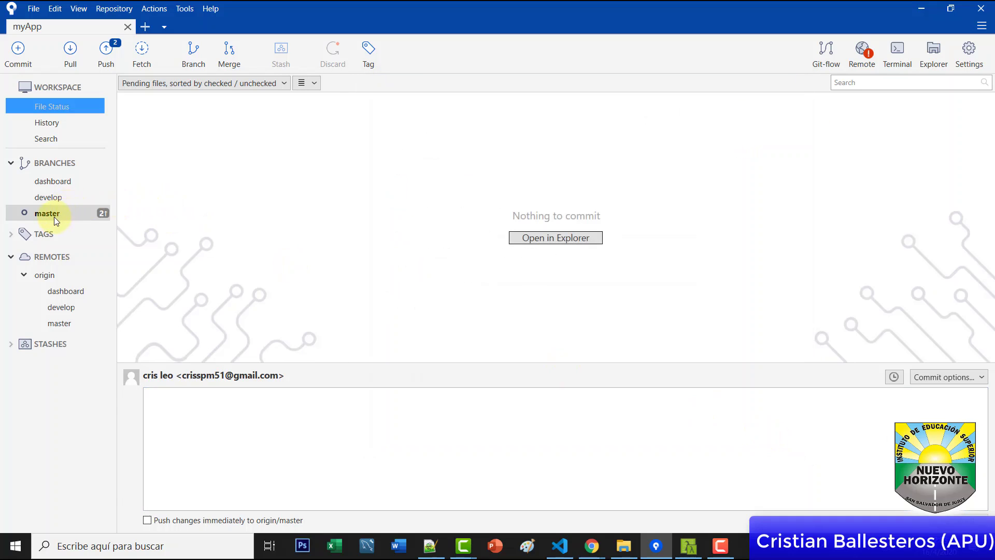
Push the merged master branch to origin using the new default account, including all tags
click(107, 51)
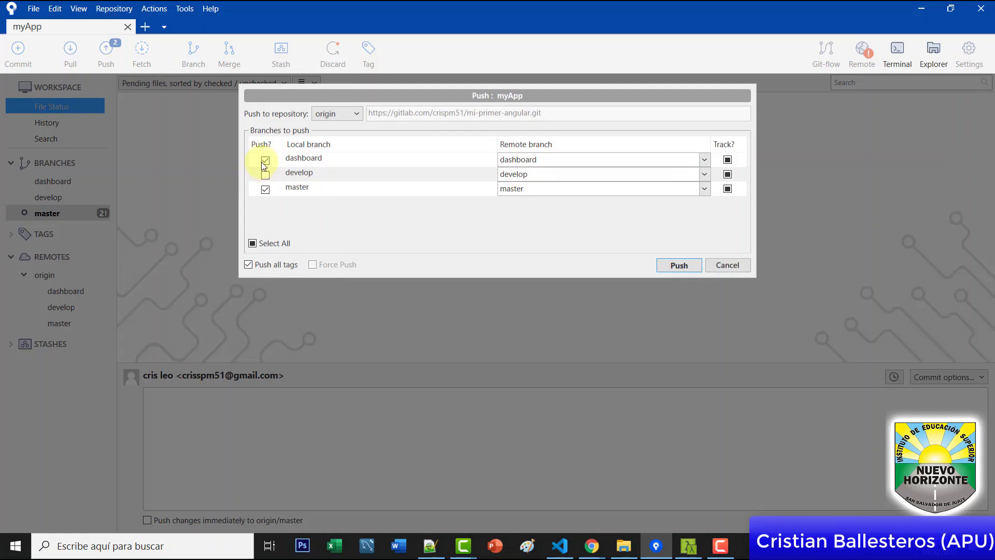
click(679, 265)
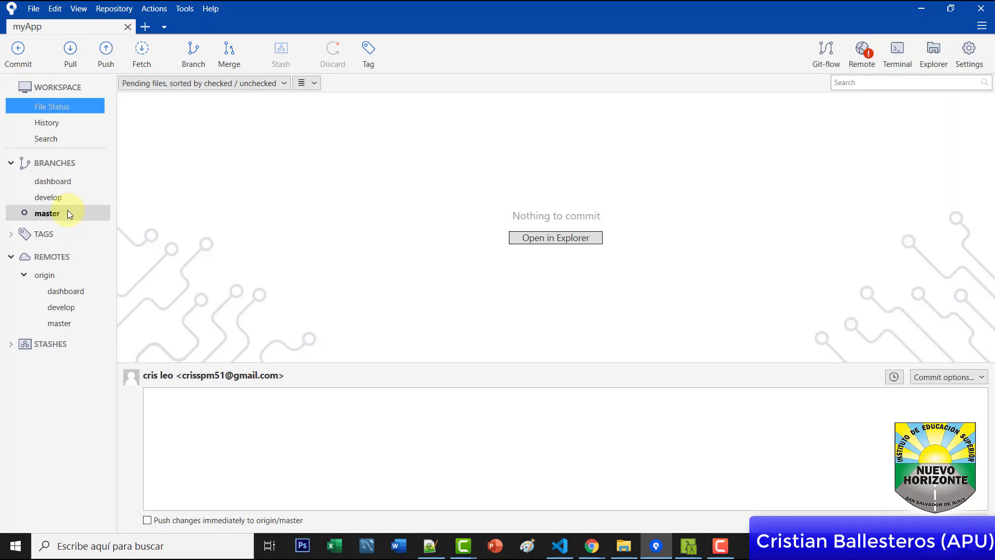
Compare the dashboard and master positions in the history graph, and check out the dashboard branch
click(70, 178)
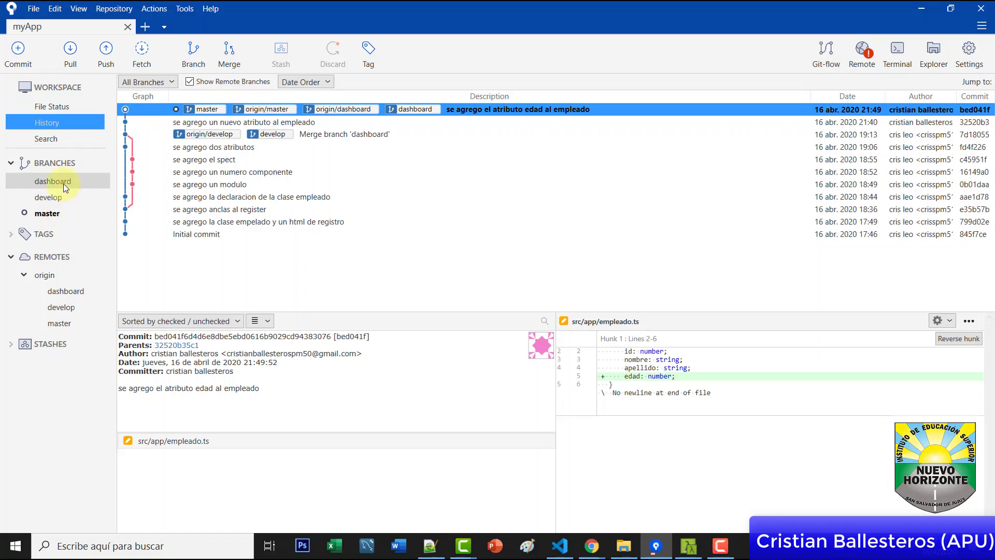
click(37, 214)
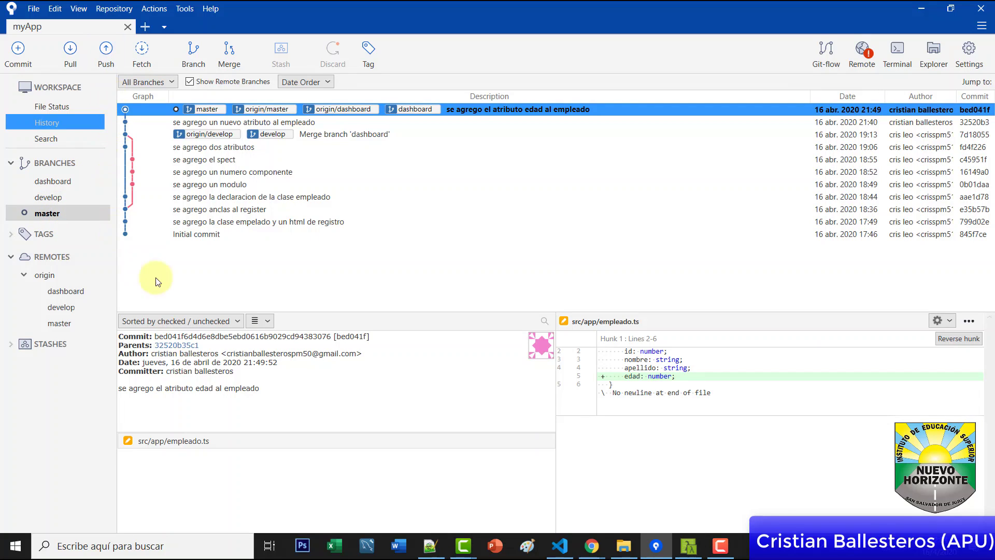
click(74, 190)
double_click(69, 182)
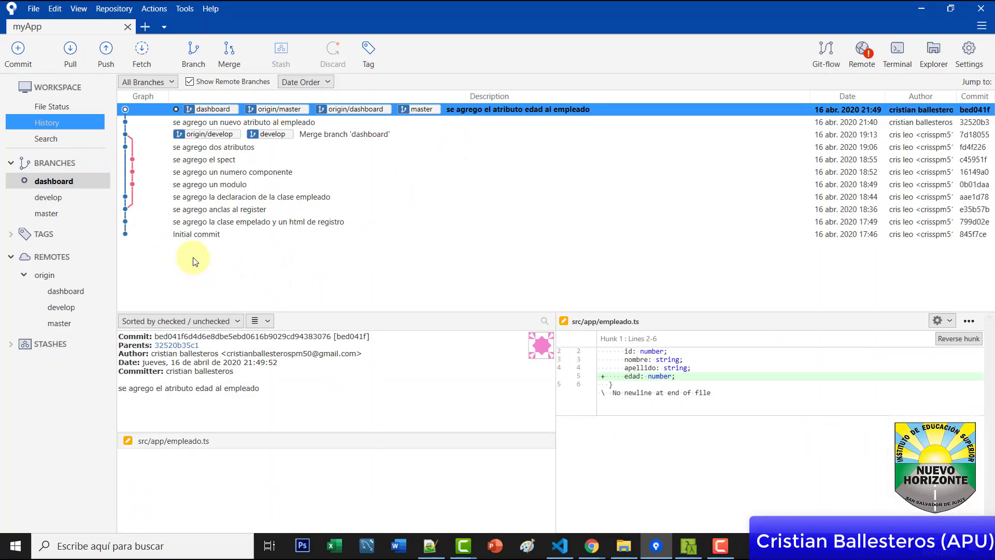
Check out master again and switch to Visual Studio Code to check the Empleado attributes in empleado.ts
double_click(48, 216)
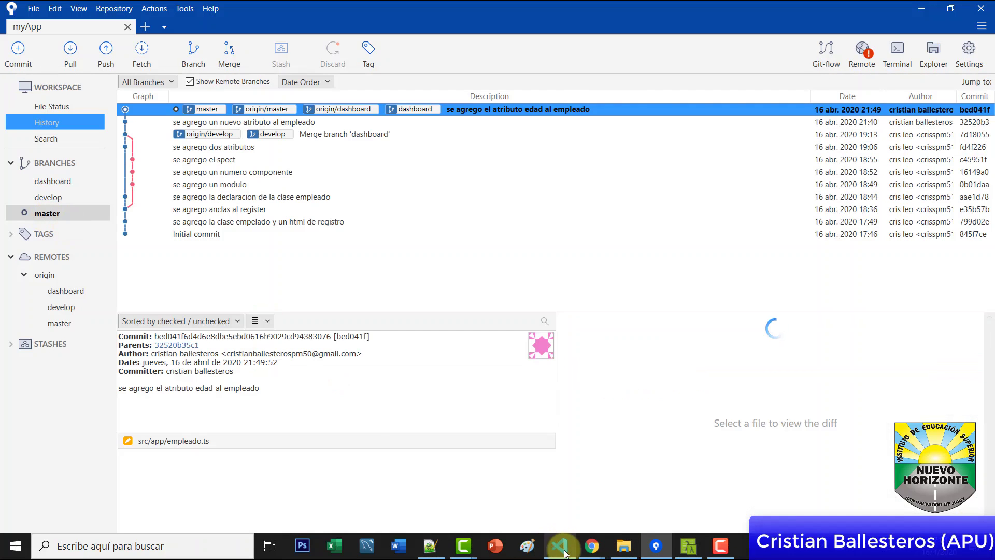
click(560, 546)
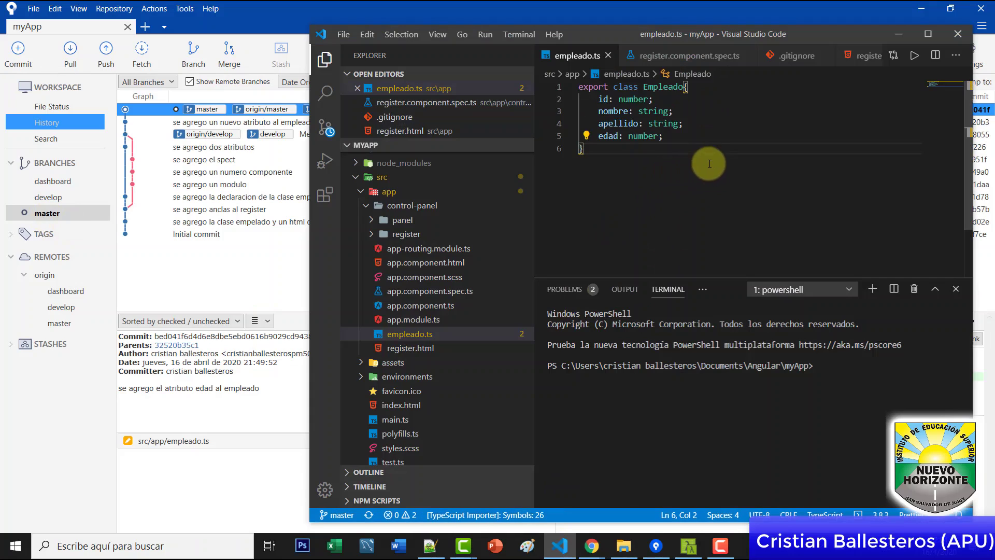
Check out the dashboard branch in Sourcetree and examine the Empleado attributes in empleado.ts in Visual Studio Code, moving its window clear of the branch list
click(64, 182)
double_click(63, 185)
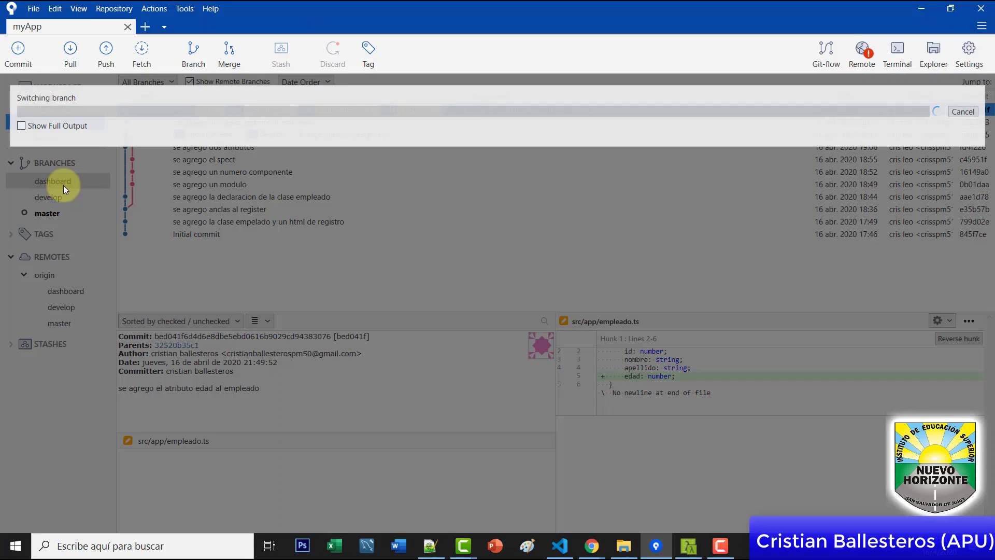
click(560, 546)
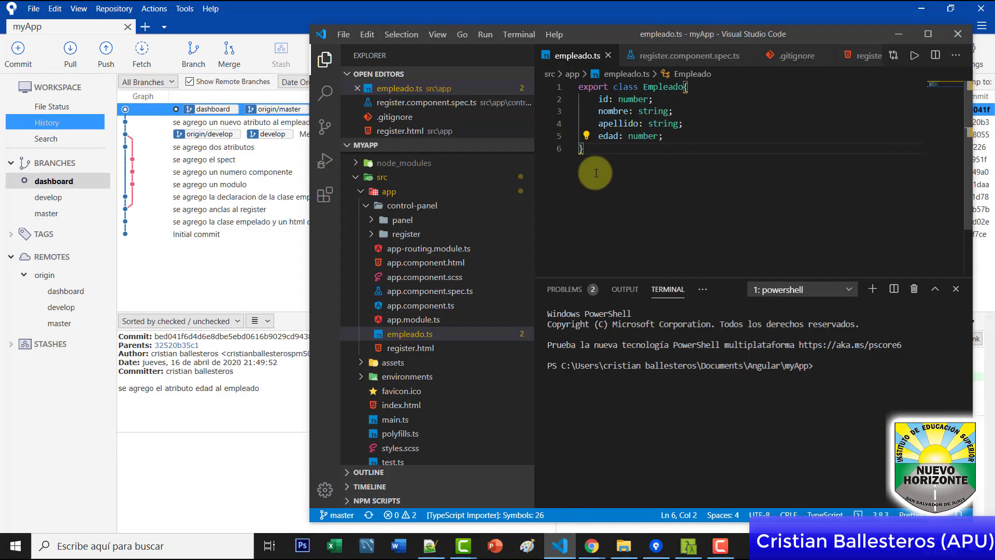
drag(846, 35, 873, 11)
drag(690, 496, 691, 541)
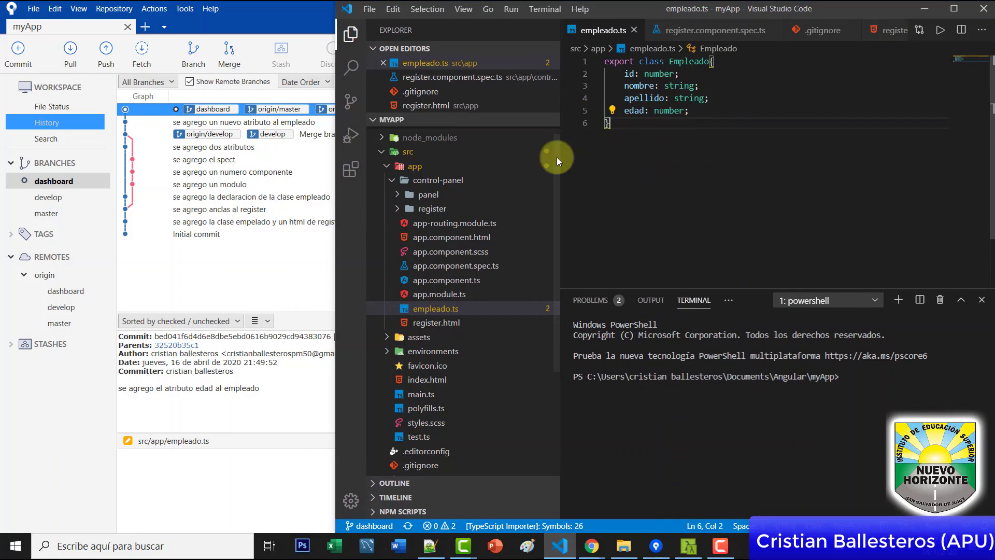
Check out the develop branch in Sourcetree and switch to Visual Studio Code to examine its version of empleado.ts
click(48, 197)
double_click(49, 196)
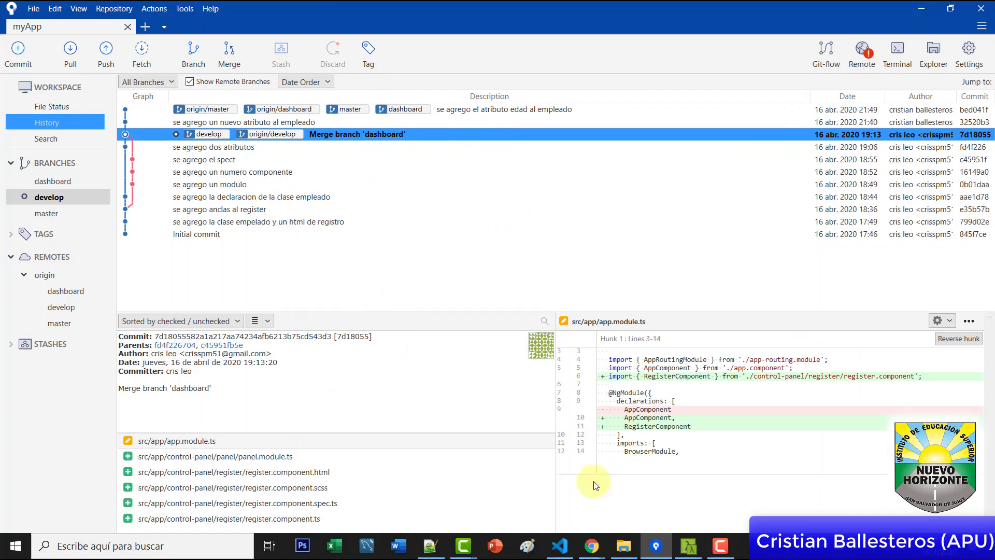
click(560, 546)
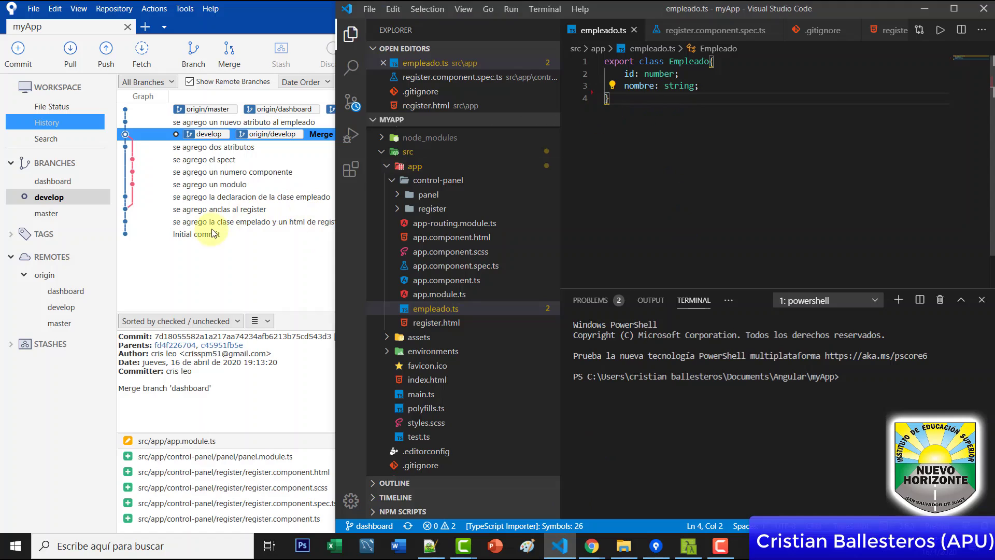
Return to Sourcetree, locate the master and dashboard branches in the history graph, and check out master
click(145, 278)
click(47, 214)
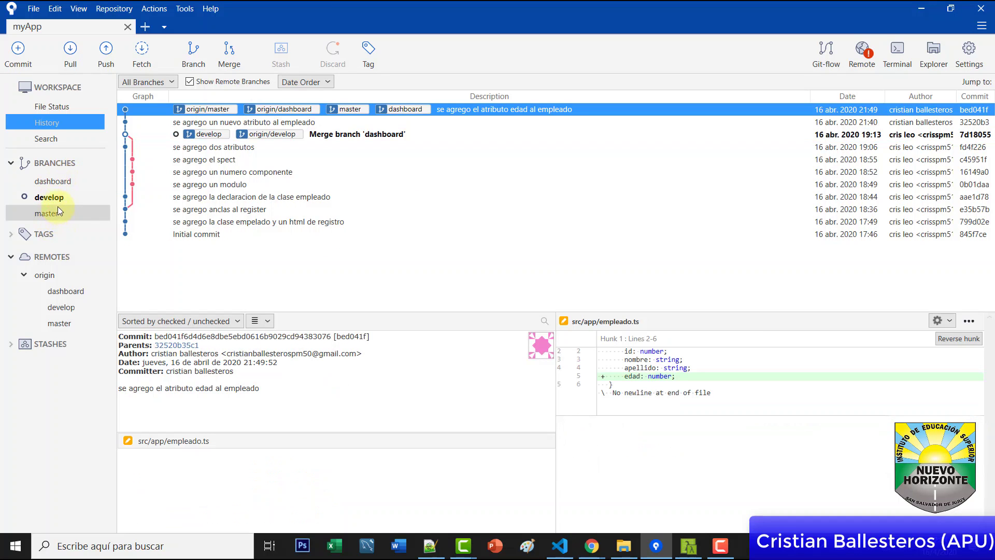
click(63, 183)
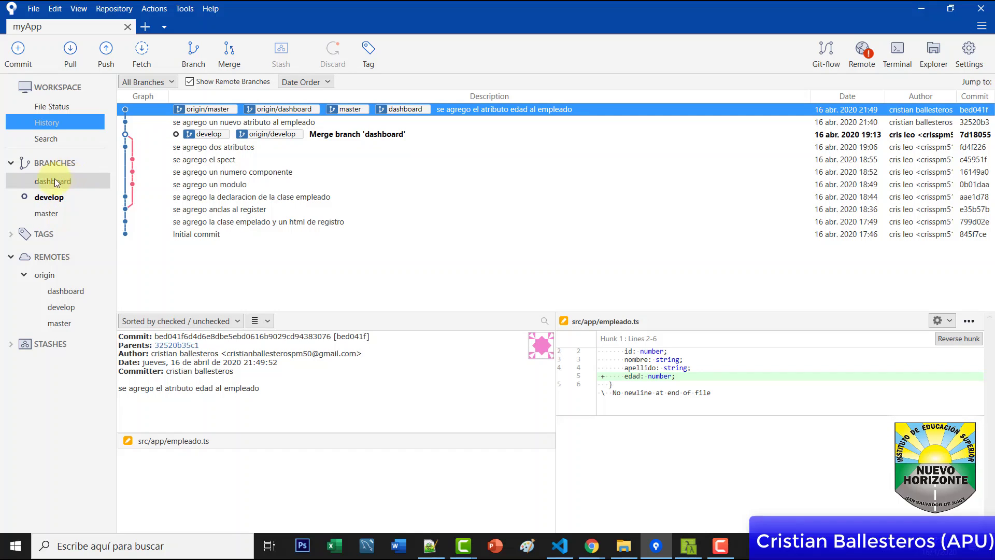
double_click(60, 212)
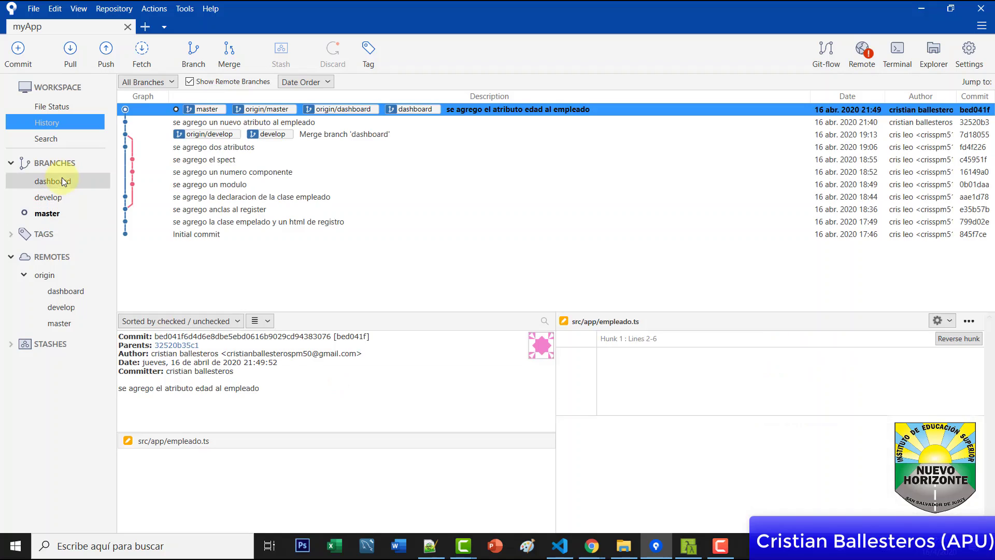
Check out the dashboard branch and pull the remote master branch from origin into it, committing merged changes immediately
double_click(61, 179)
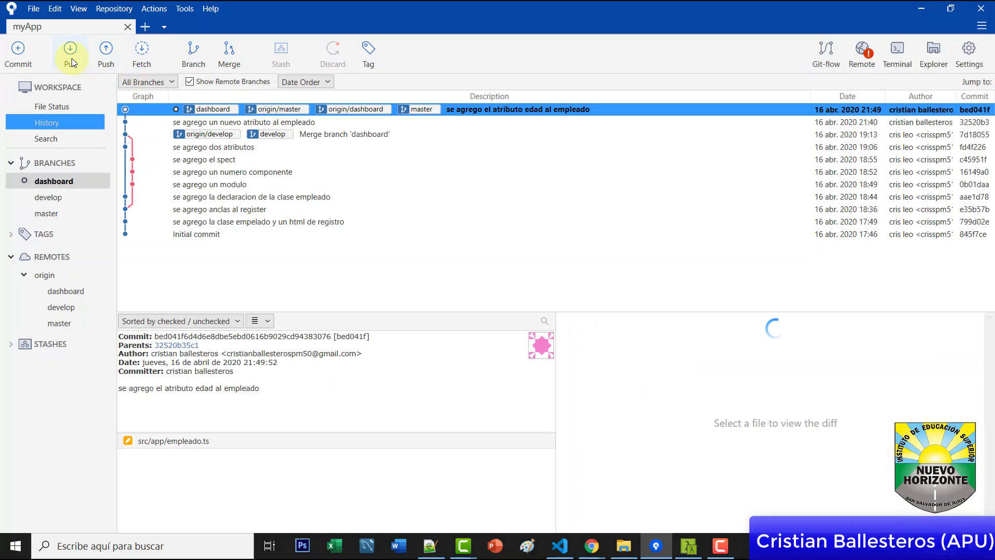
click(71, 51)
click(367, 149)
click(387, 186)
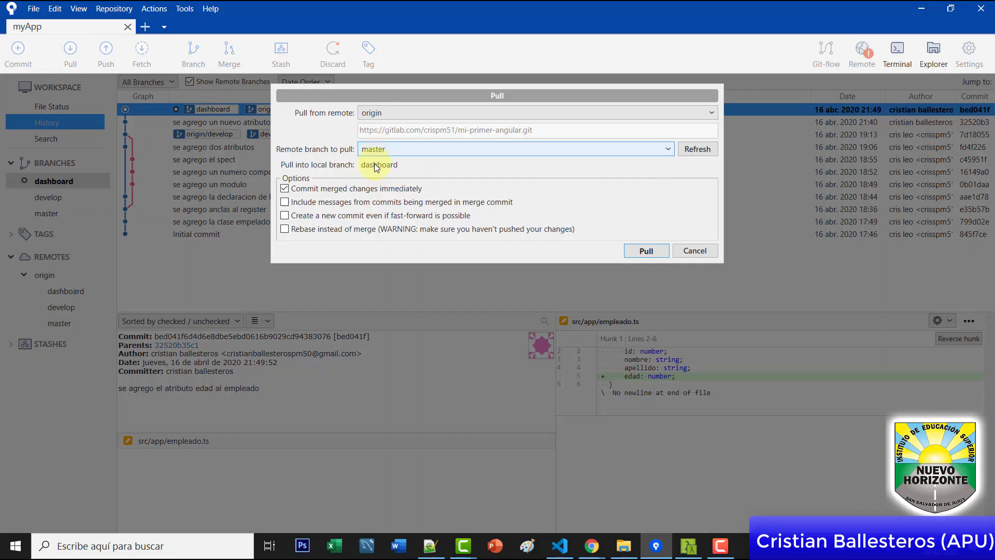
click(646, 251)
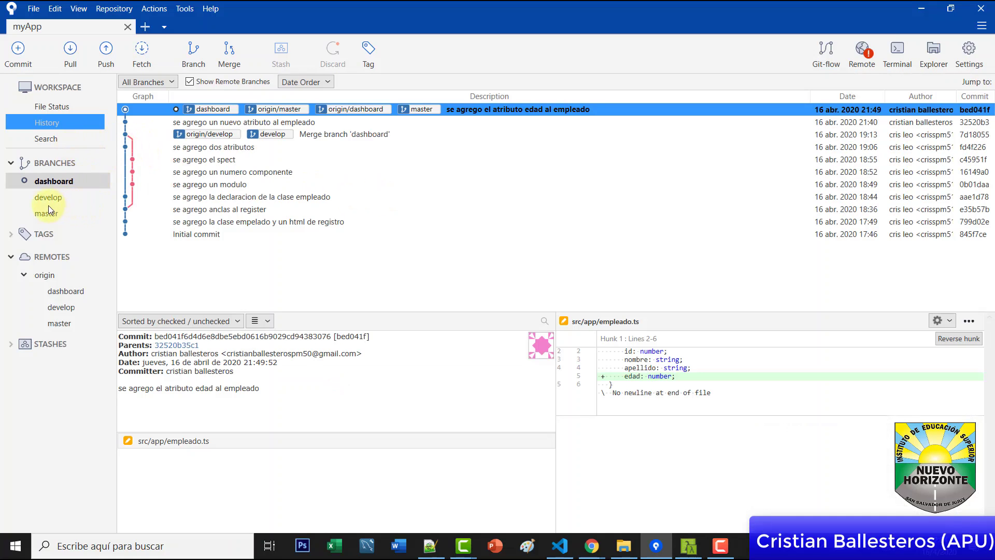
Check out the develop branch and pull the remote master branch from origin into it, committing merged changes immediately
double_click(48, 201)
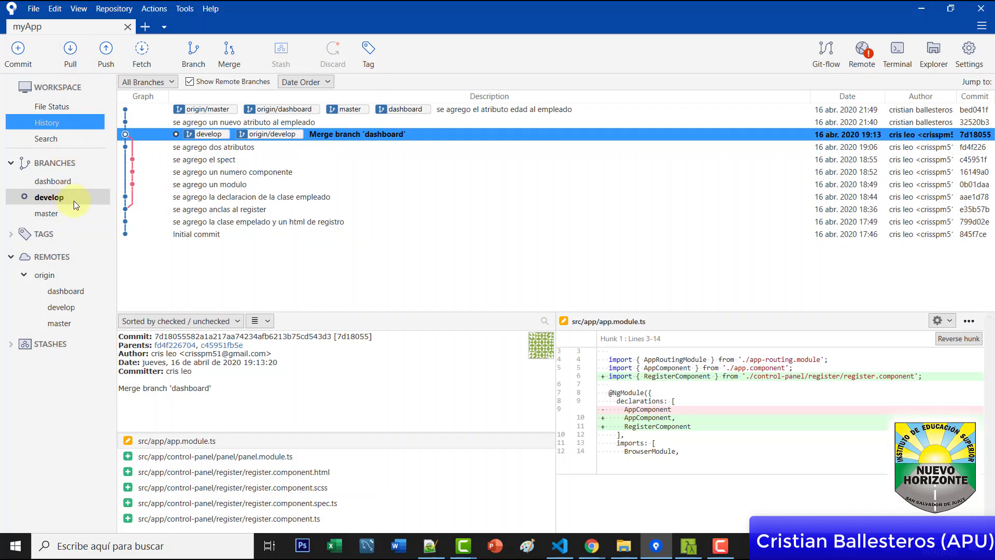
click(78, 56)
click(400, 148)
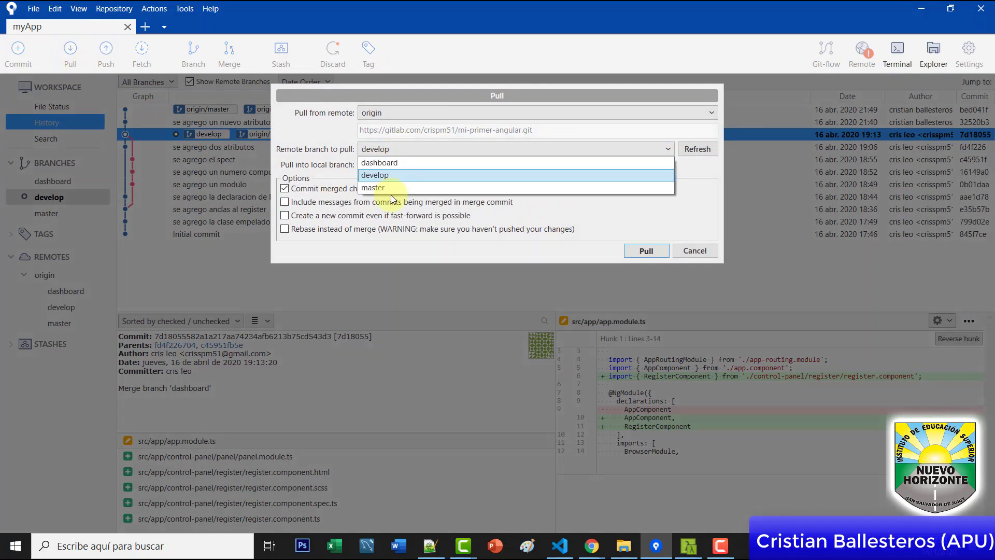
click(388, 186)
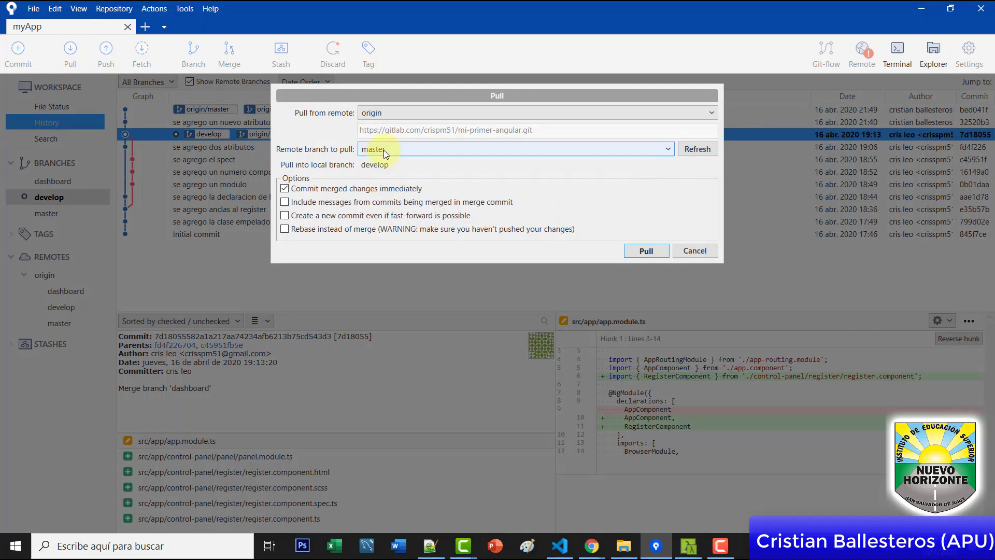
click(627, 251)
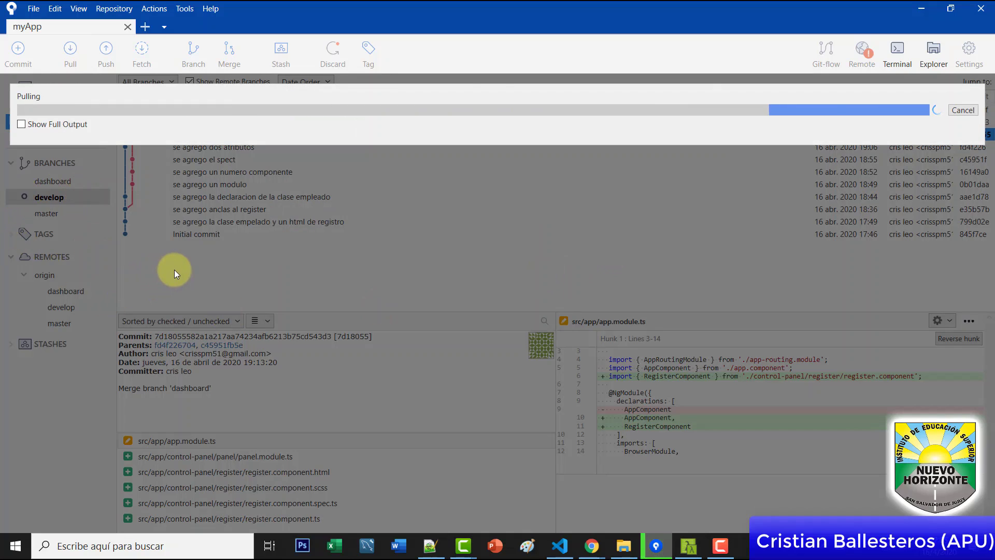